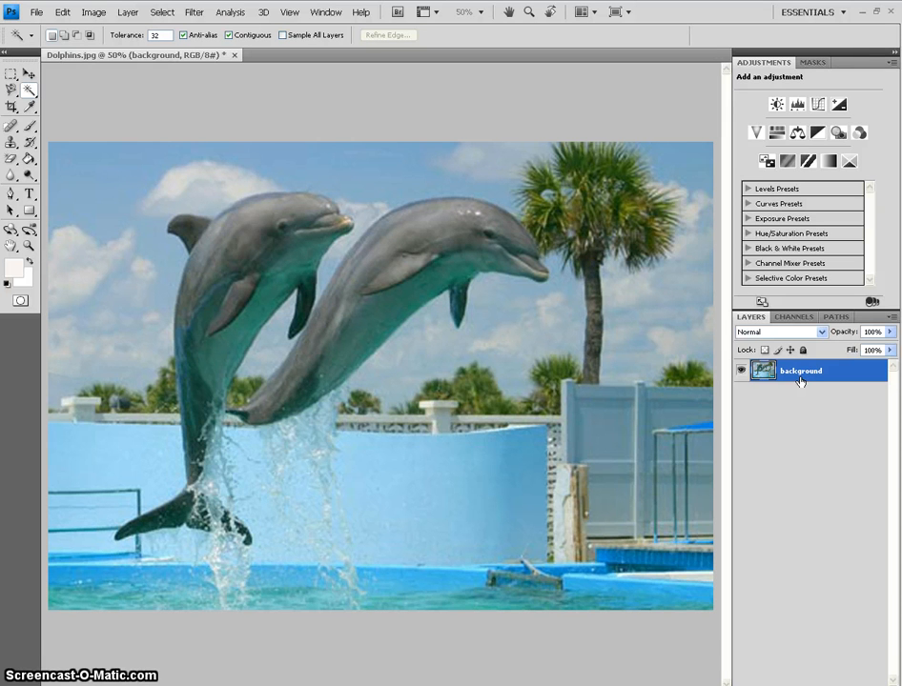
Step: Duplicate the background layer and name the duplicate "dolphin copy"
click(800, 381)
right_click(815, 375)
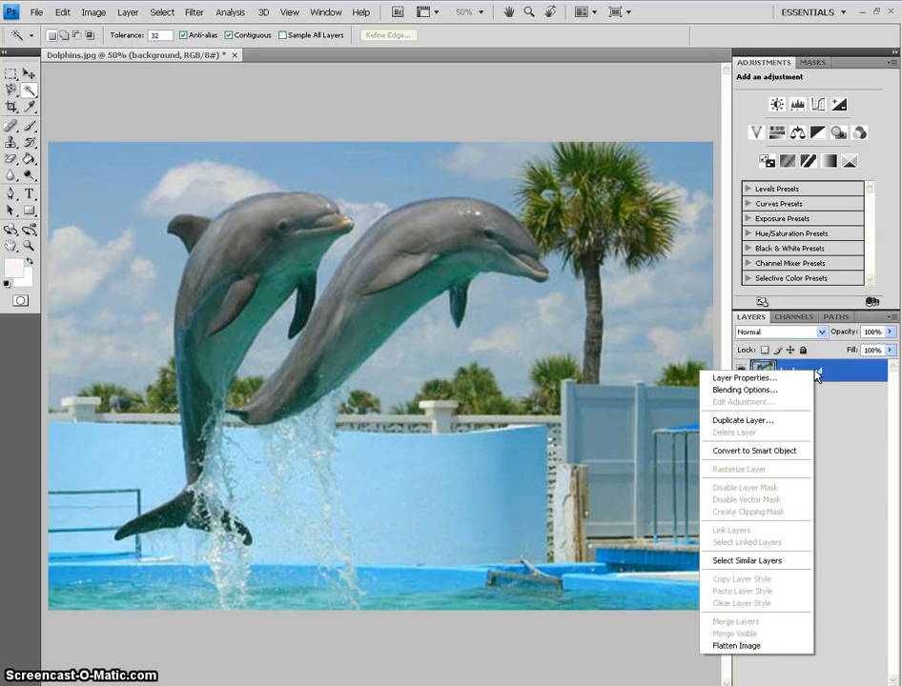
click(766, 422)
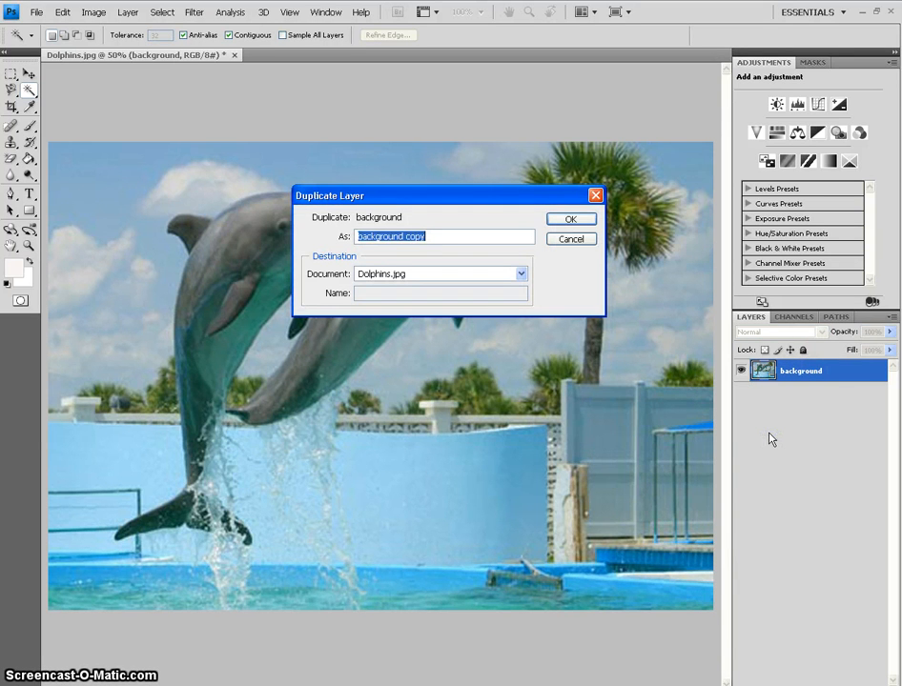
text(dol)
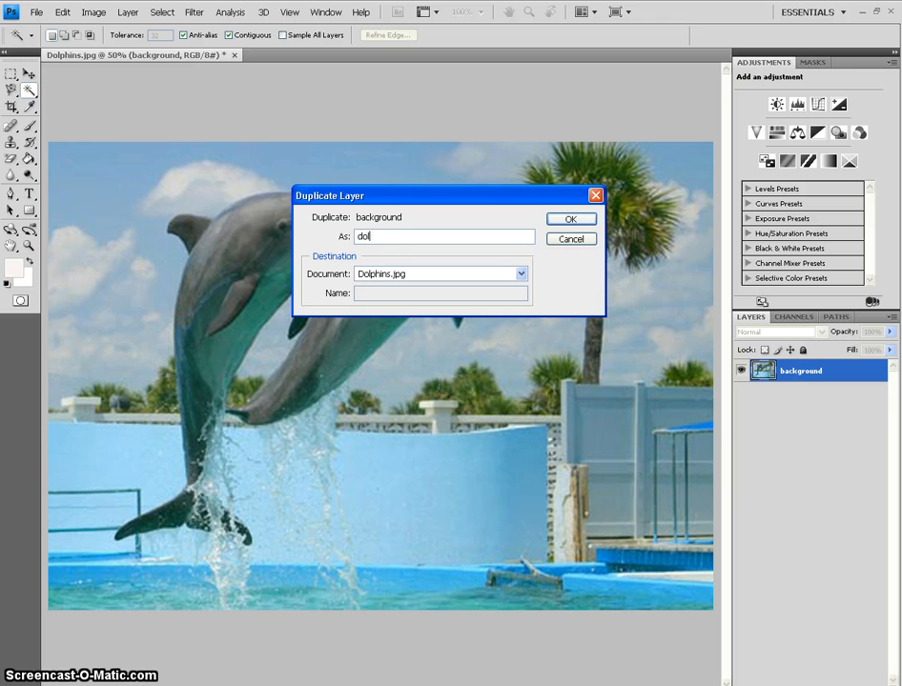
text(phin copy)
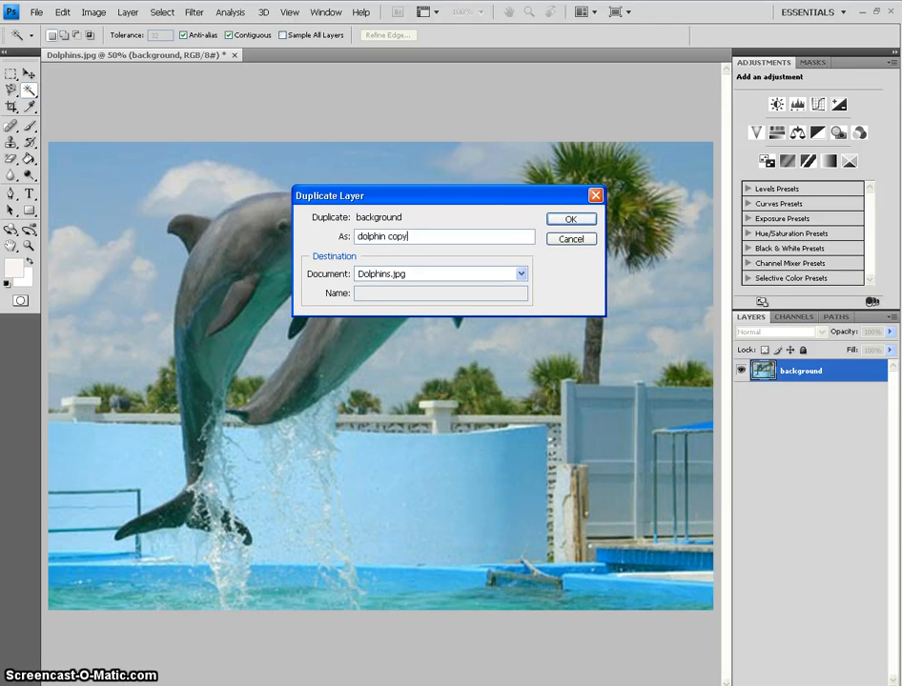
key(Return)
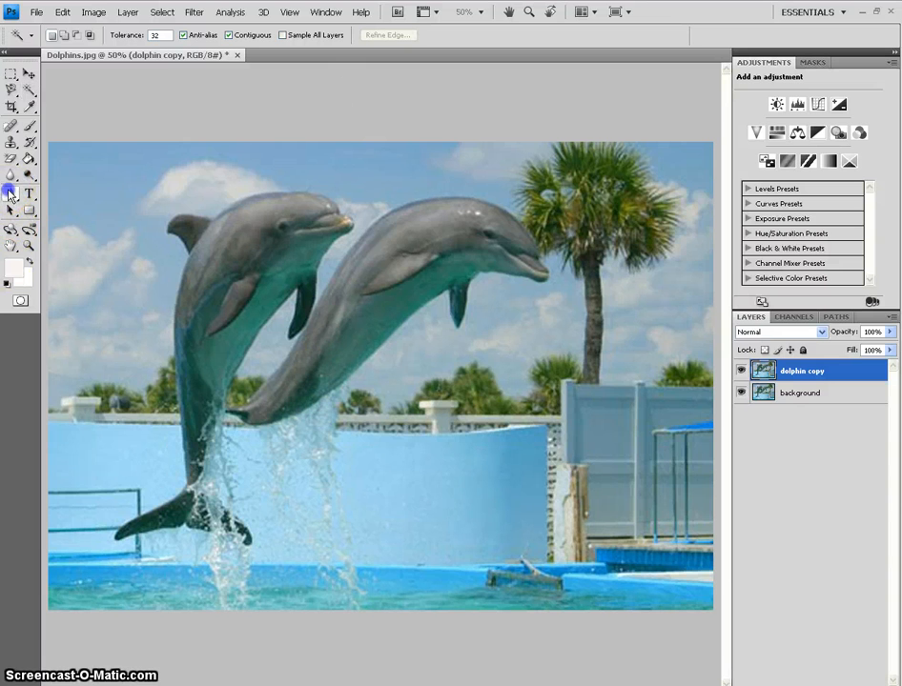
click(11, 193)
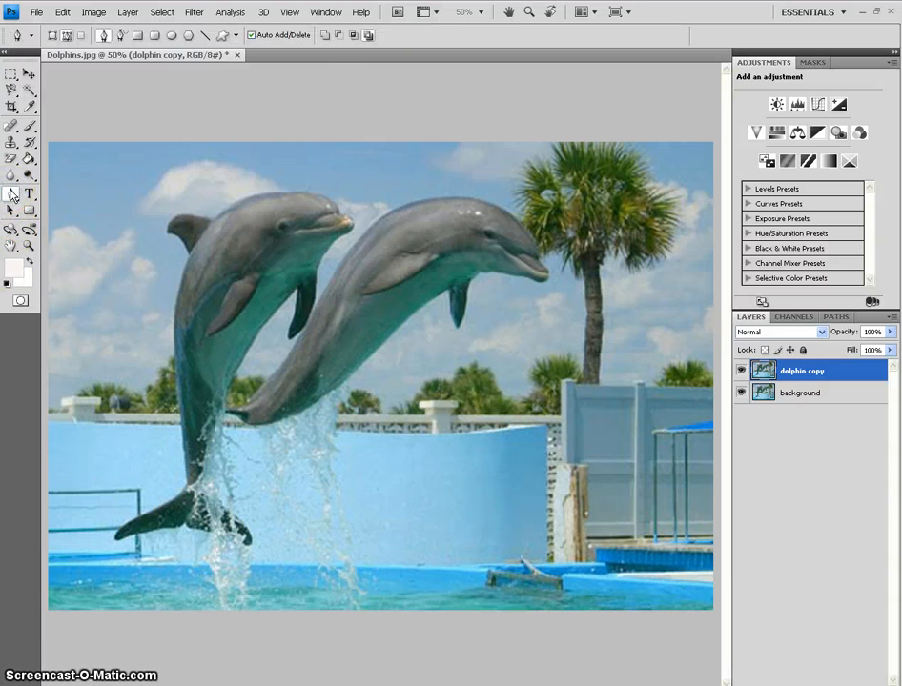
click(11, 91)
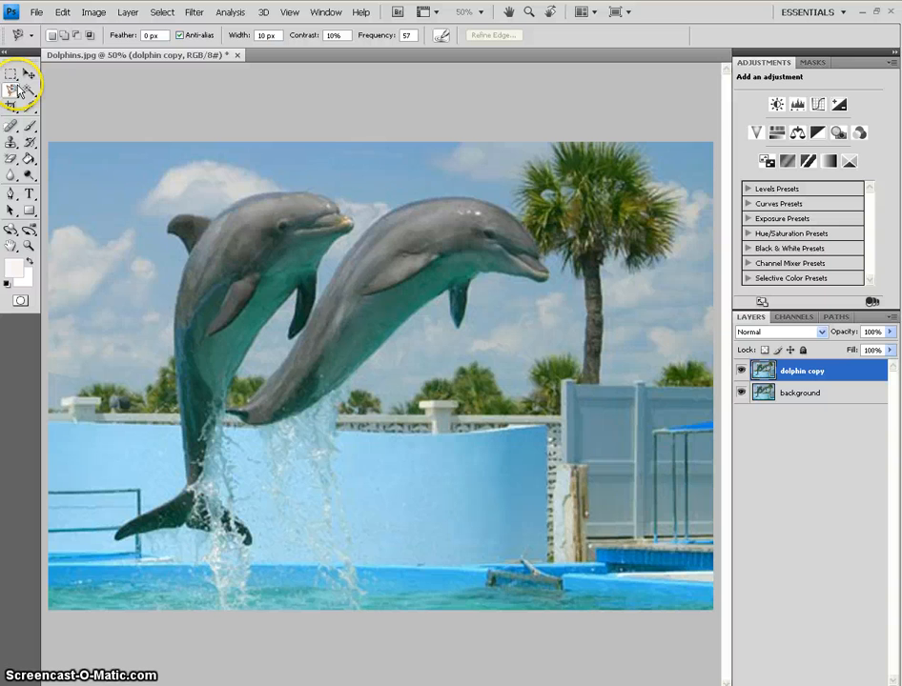
click(12, 73)
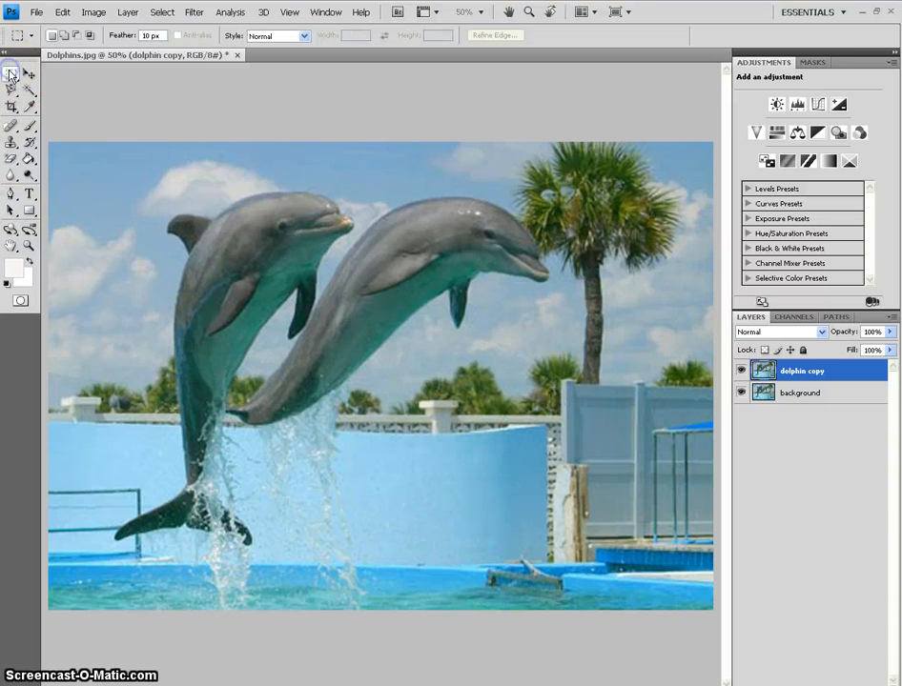
Step: Trace the dolphins with the Magnetic Lasso, from the left dolphin's tail tip over both backs and around to the right dolphin's belly
click(11, 91)
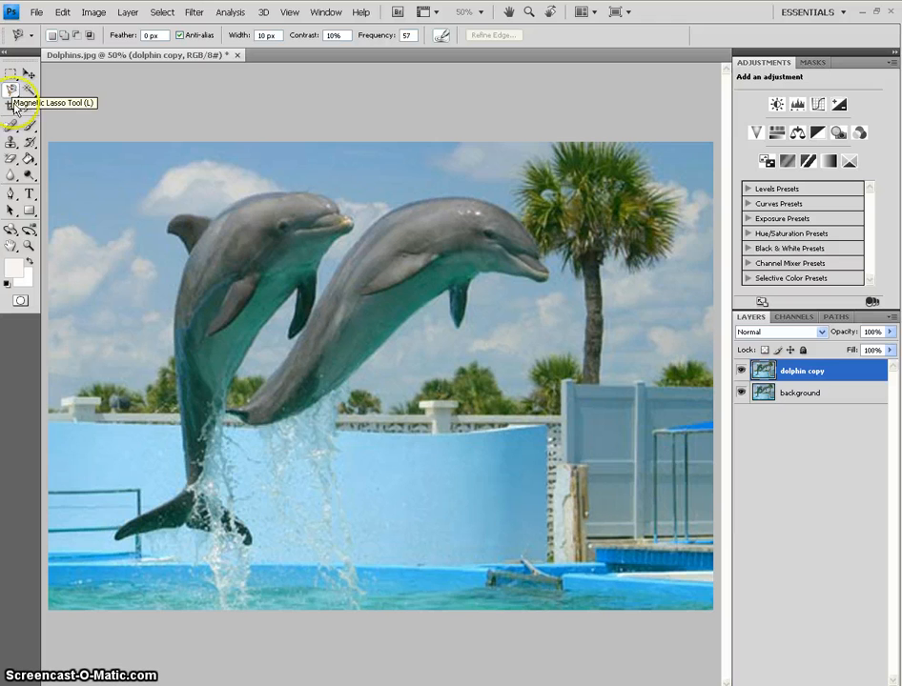
click(112, 535)
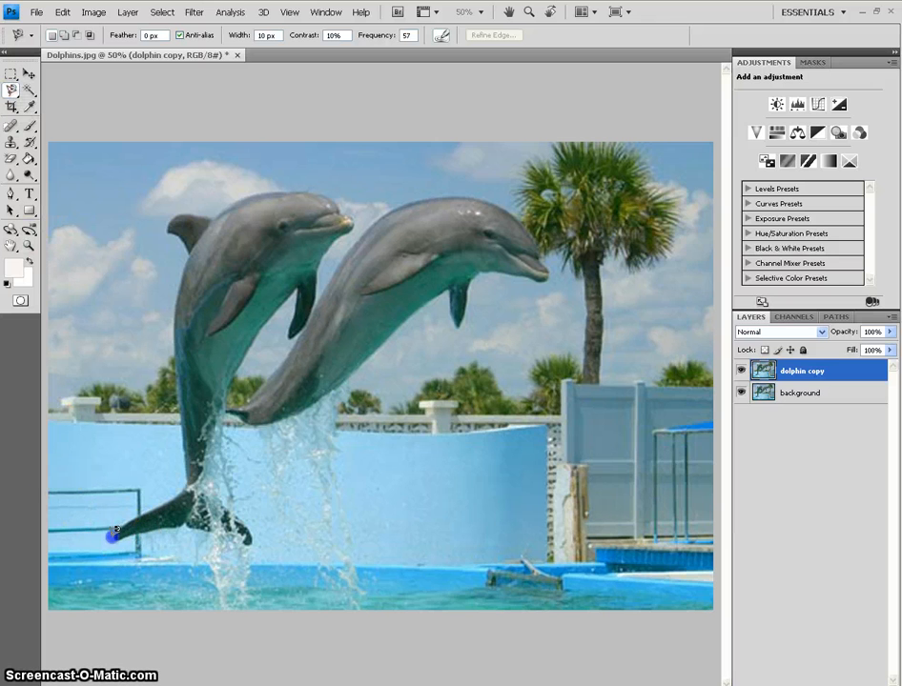
mouse_move(155, 503)
mouse_down()
mouse_move(190, 444)
mouse_move(188, 319)
mouse_move(177, 276)
mouse_move(184, 231)
mouse_move(172, 212)
mouse_move(220, 208)
mouse_move(297, 181)
mouse_move(330, 196)
mouse_move(359, 220)
mouse_move(325, 252)
mouse_move(314, 298)
mouse_move(364, 246)
mouse_move(437, 201)
mouse_move(515, 210)
mouse_move(549, 252)
mouse_move(546, 278)
mouse_move(466, 284)
mouse_move(458, 325)
mouse_up()
click(176, 258)
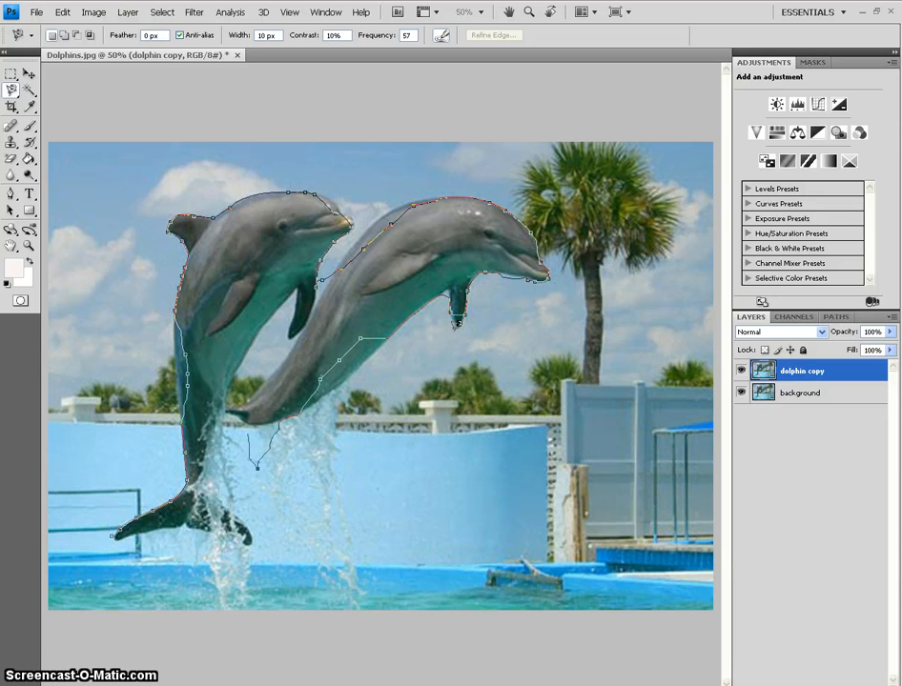
Step: Remove the stray lasso points below the right dolphin, retrace its underside and the left dolphin's inner edge, and close the selection at the tail tip
drag(232, 433, 243, 424)
key(BackSpace)
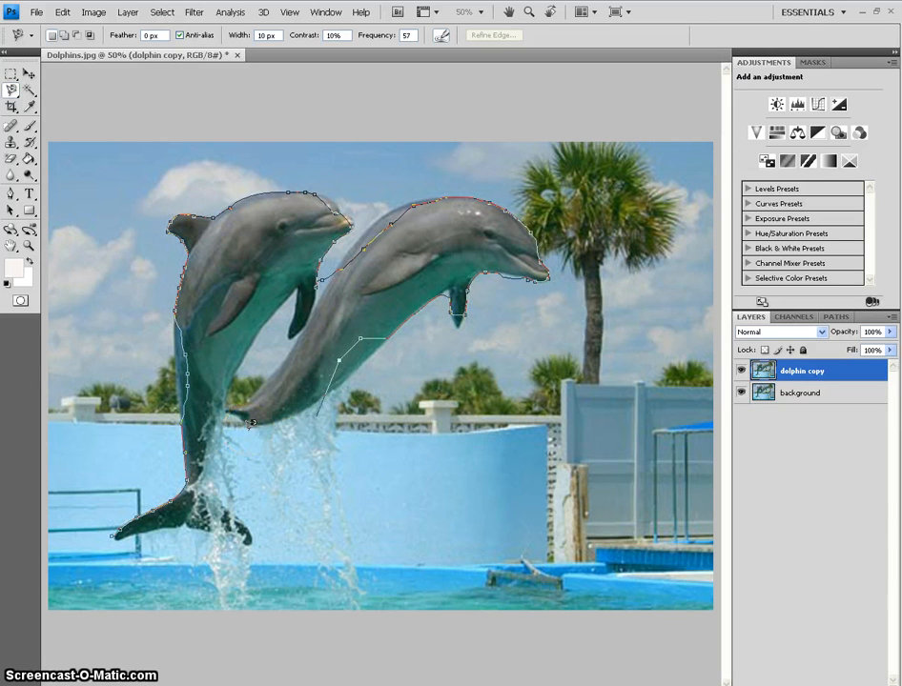
click(340, 391)
drag(338, 391, 388, 341)
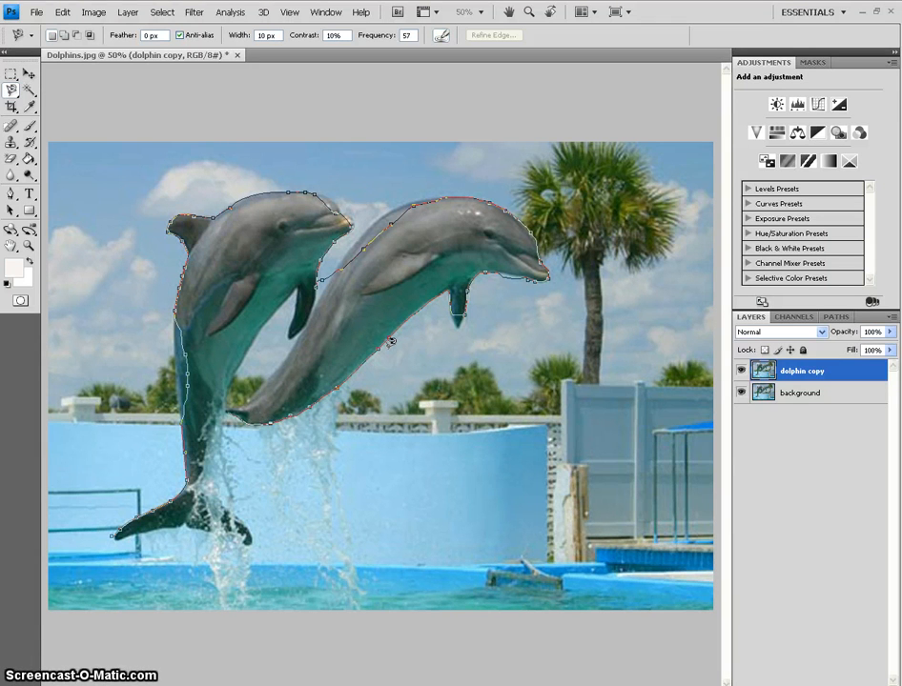
mouse_move(391, 341)
mouse_down()
mouse_move(291, 351)
mouse_move(295, 295)
mouse_move(286, 297)
mouse_move(228, 375)
mouse_move(211, 431)
mouse_move(212, 497)
mouse_move(246, 537)
mouse_move(115, 538)
mouse_move(109, 530)
mouse_up()
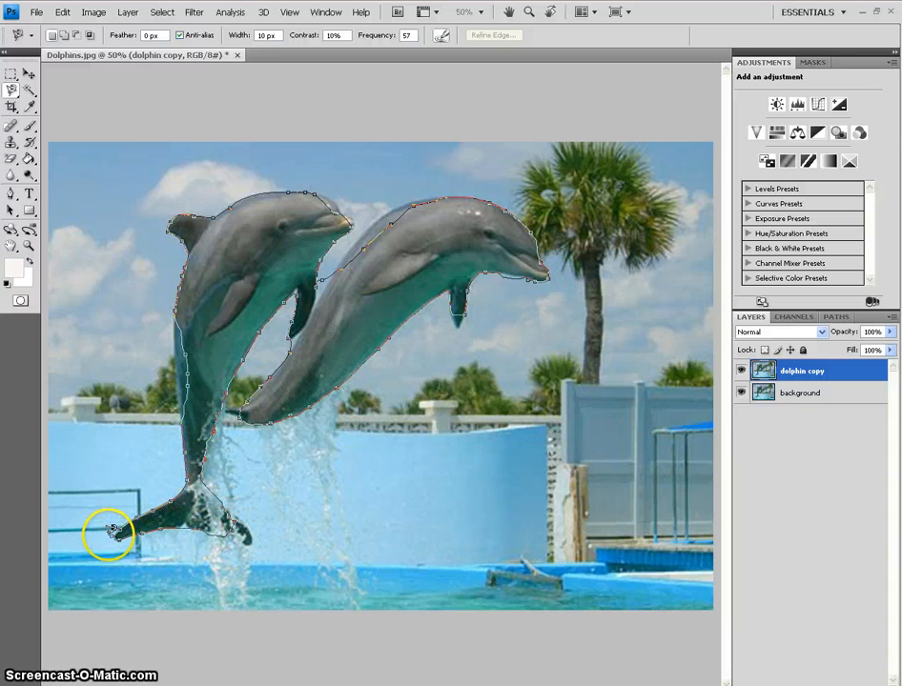
click(111, 531)
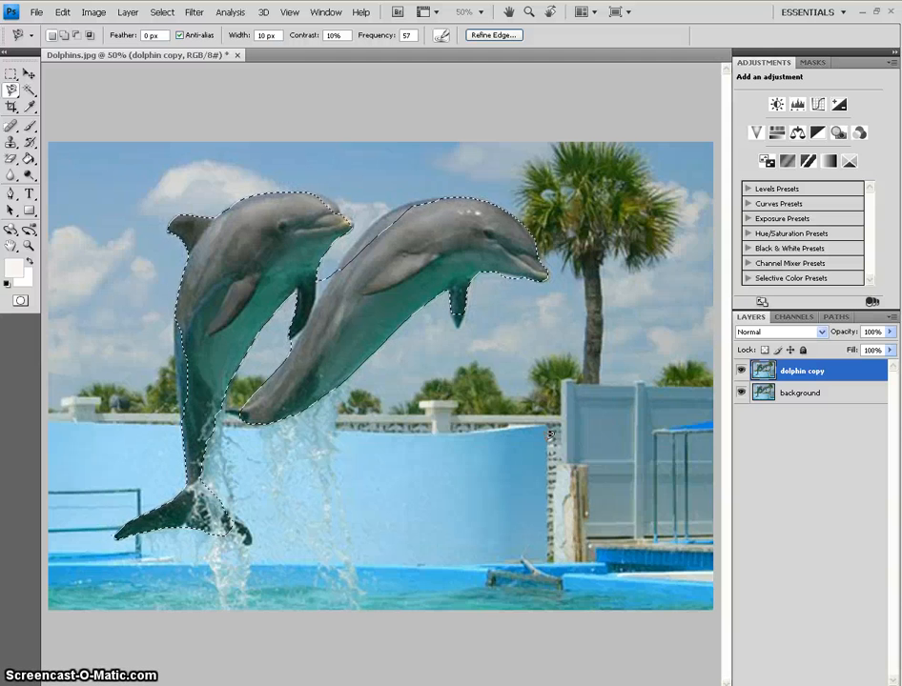
Step: Copy the selected dolphins to a new layer and rename that layer "just dolphins"
key(ctrl+j)
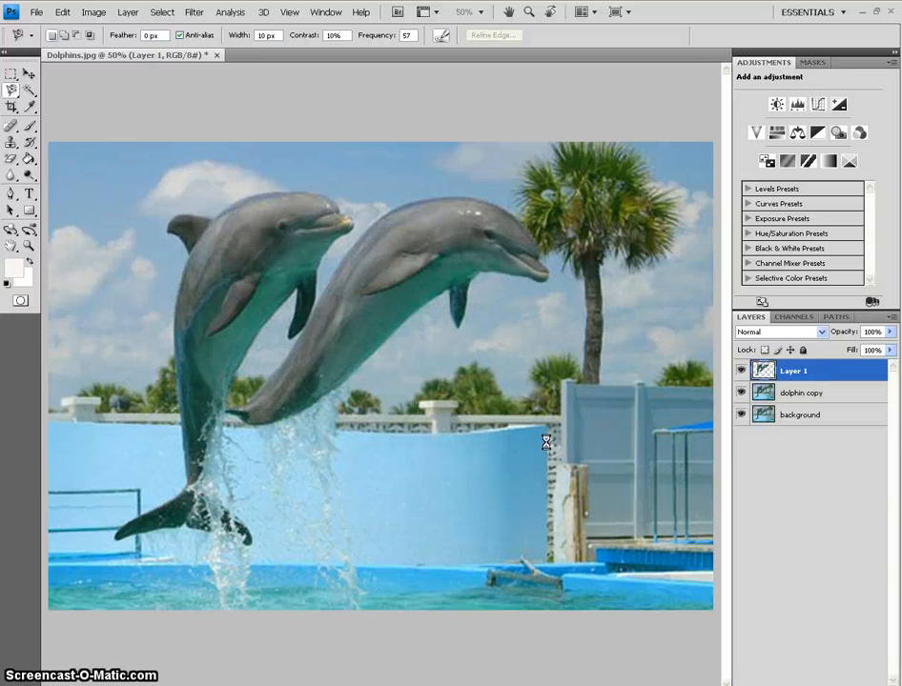
double_click(790, 374)
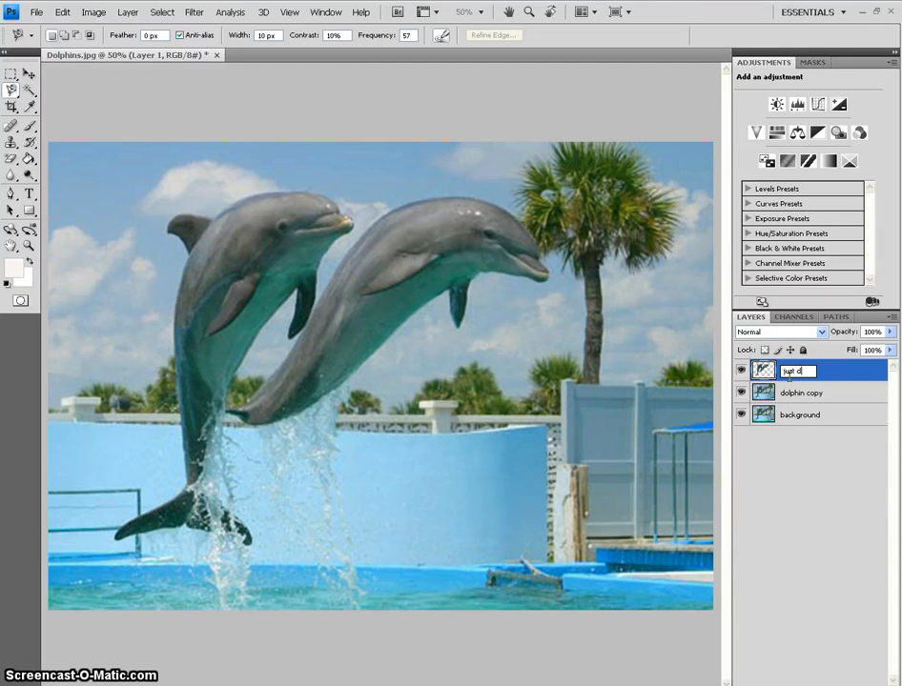
text(just dolph)
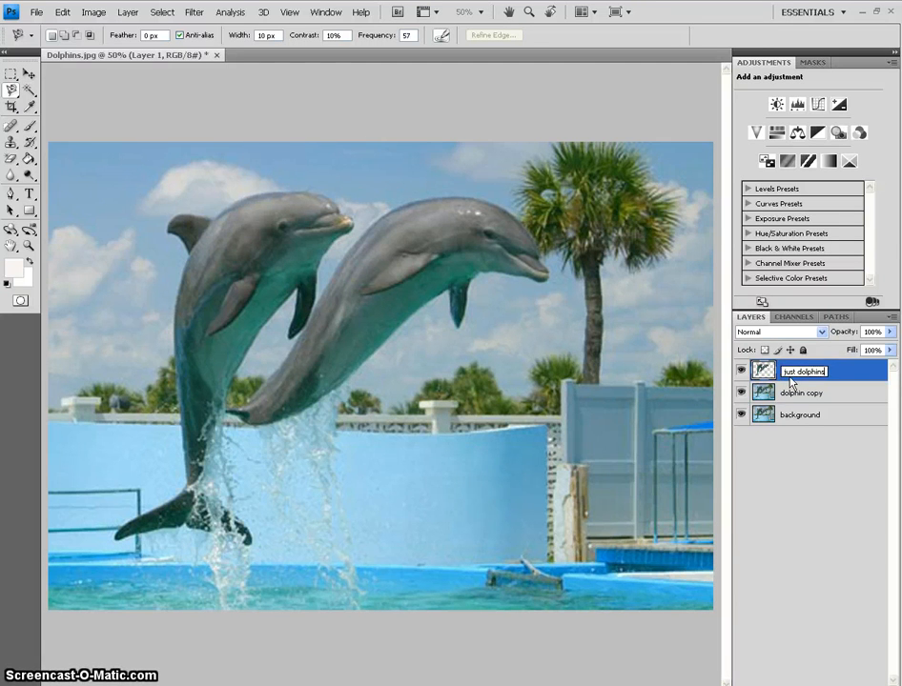
text(ins)
key(Return)
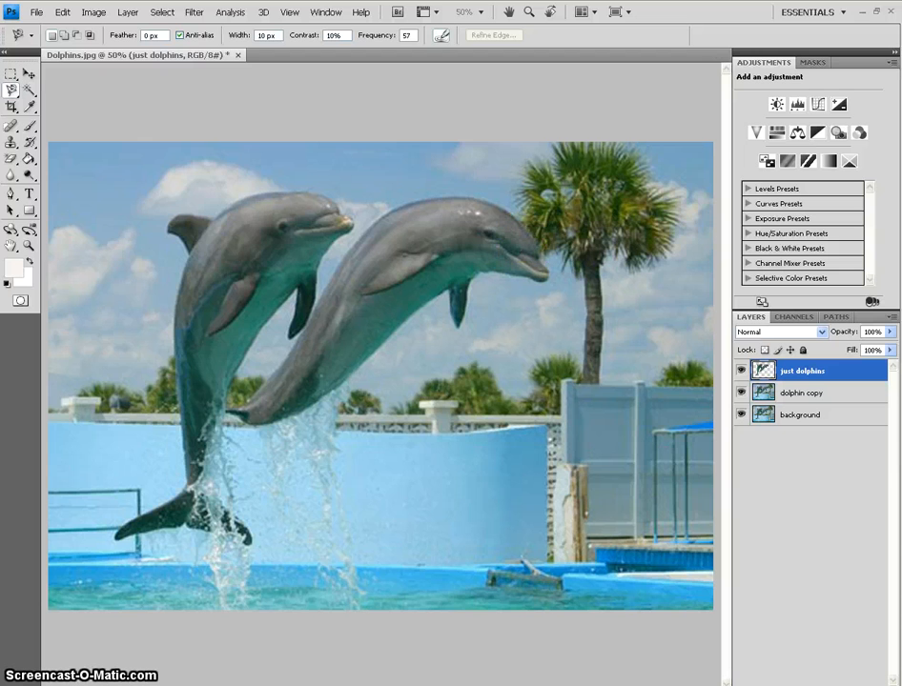
Step: Create a new layer named "frame" and place it directly below the "just dolphins" layer
click(127, 13)
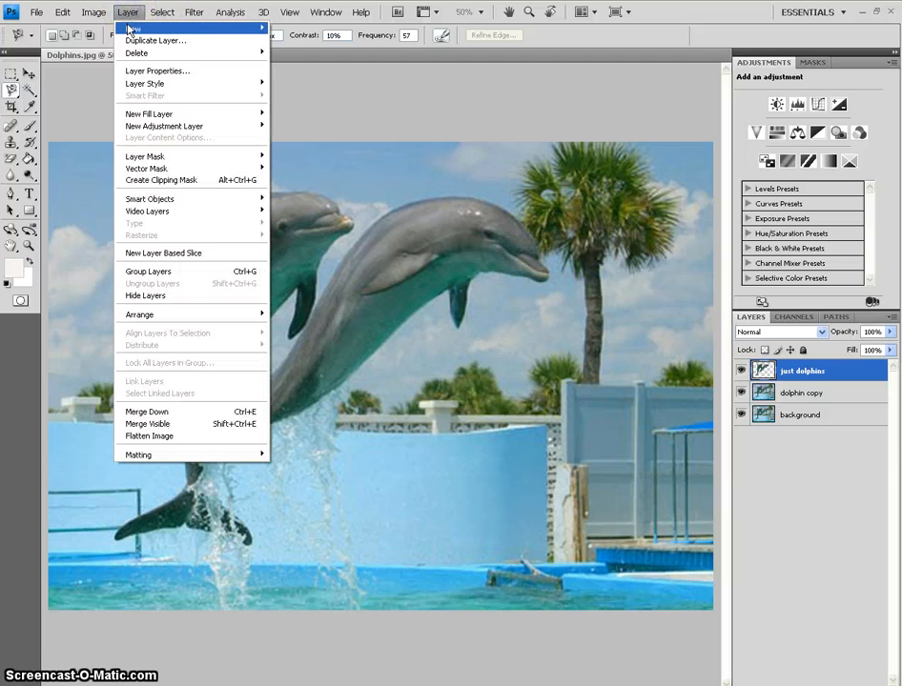
mouse_move(183, 30)
click(318, 28)
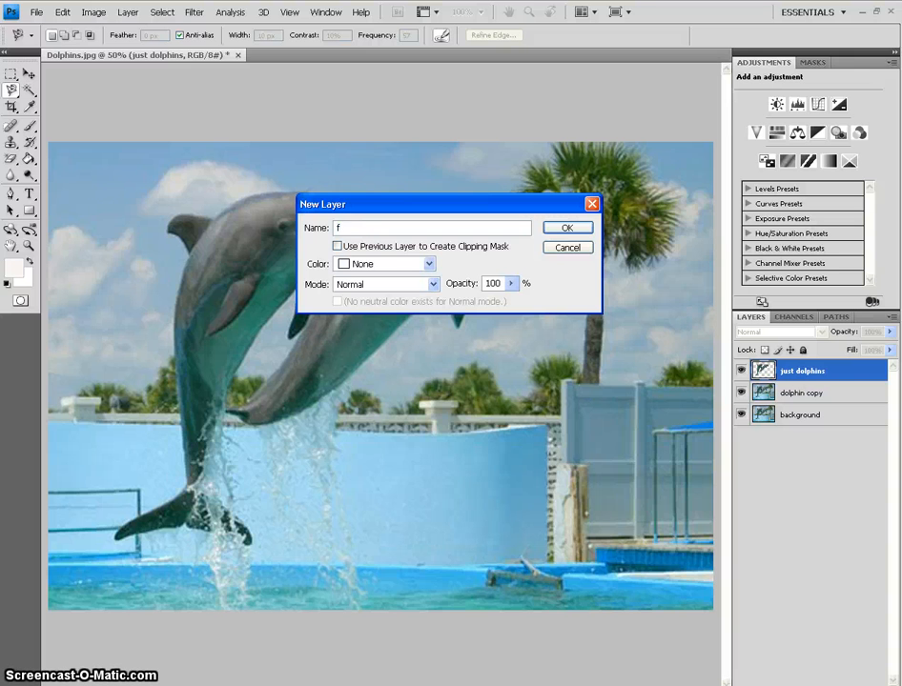
key(Return)
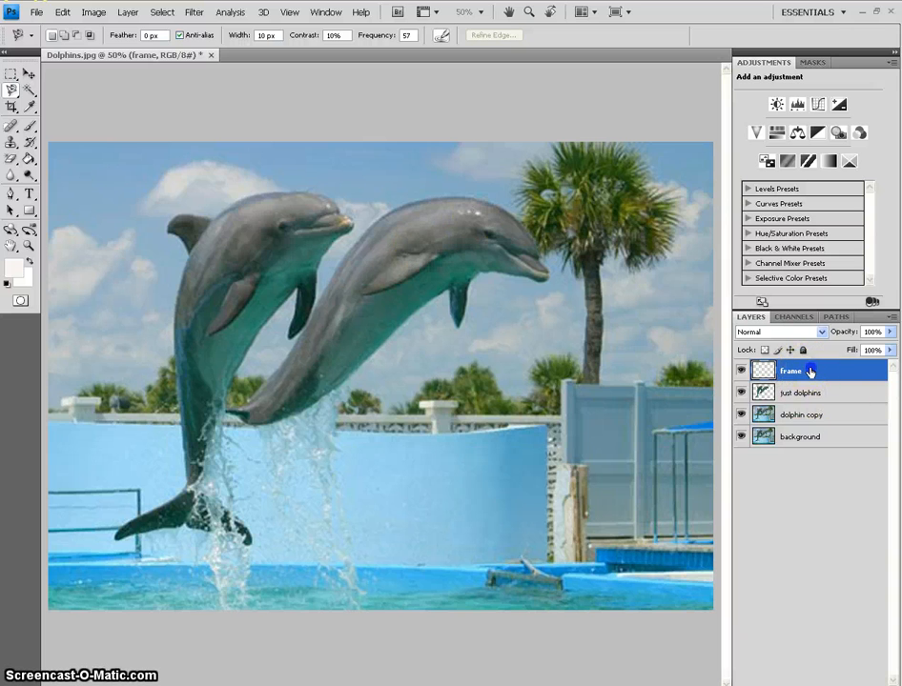
drag(809, 371, 791, 393)
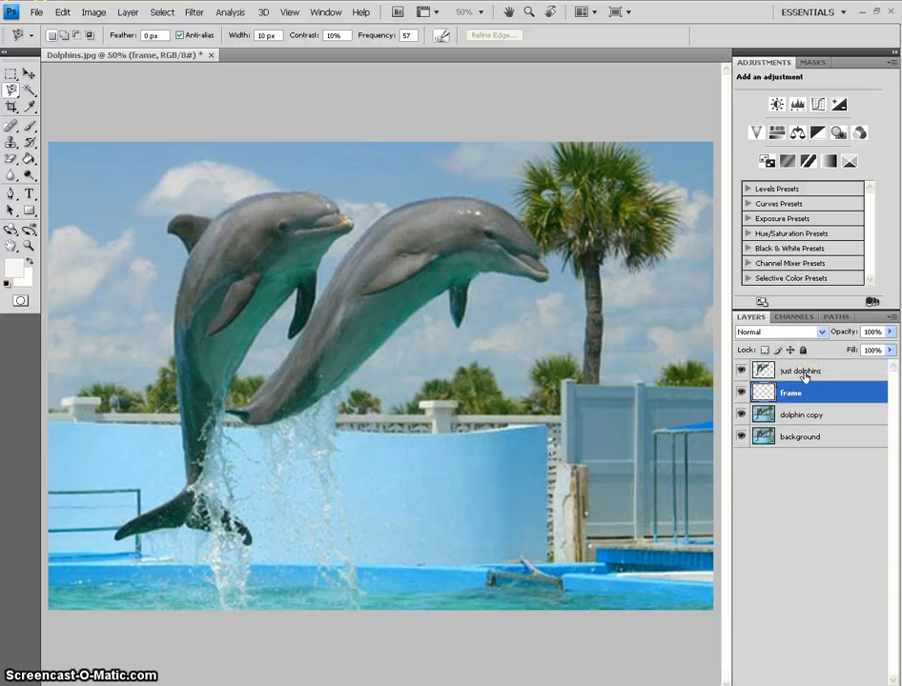
Step: Draw a large white rectangle behind the dolphins on the frame layer and shift it slightly down and to the right
click(30, 213)
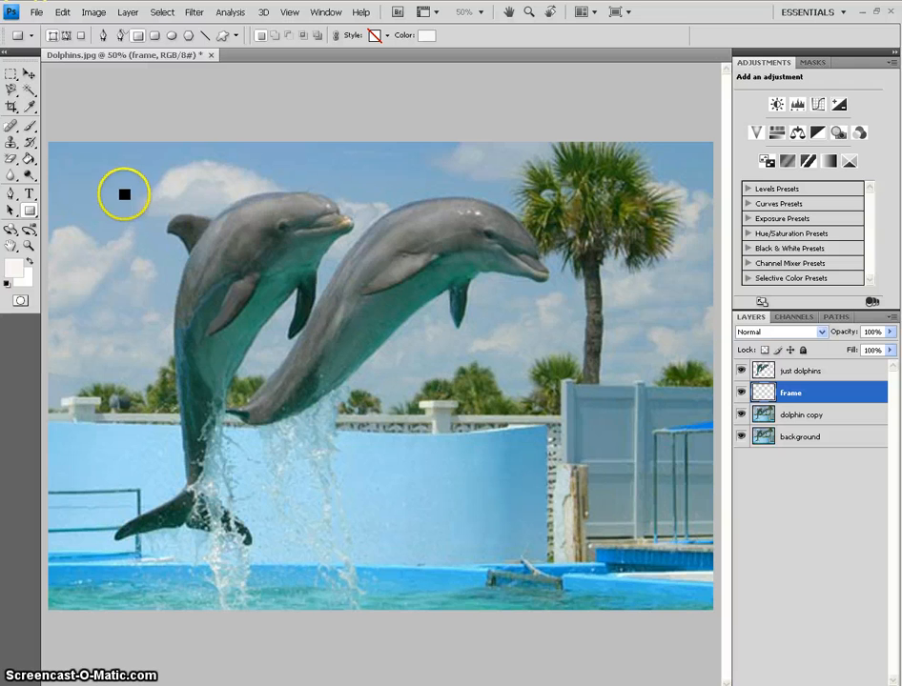
drag(124, 195, 500, 539)
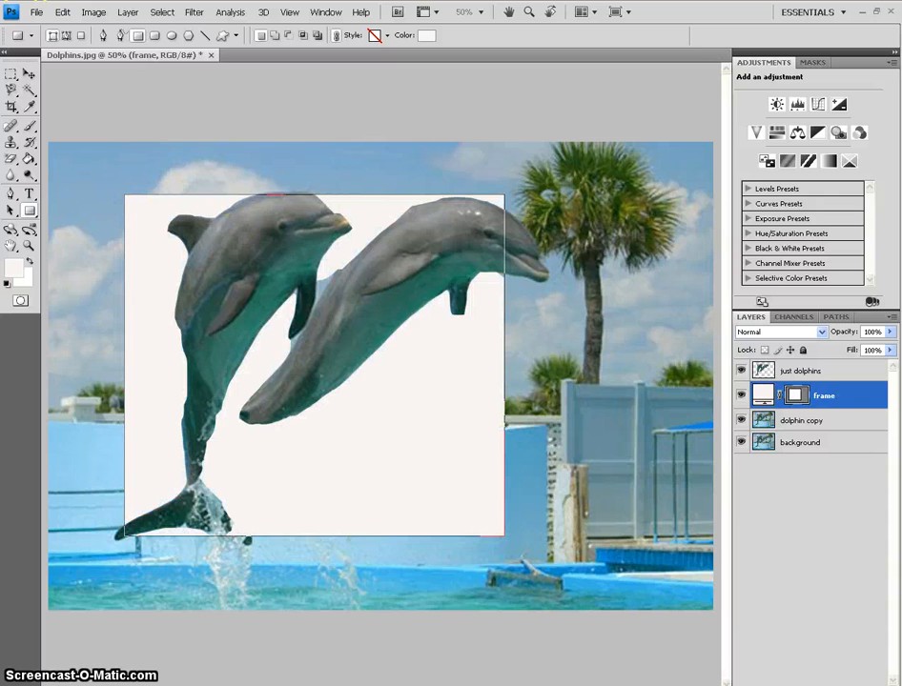
click(28, 73)
drag(303, 429, 326, 447)
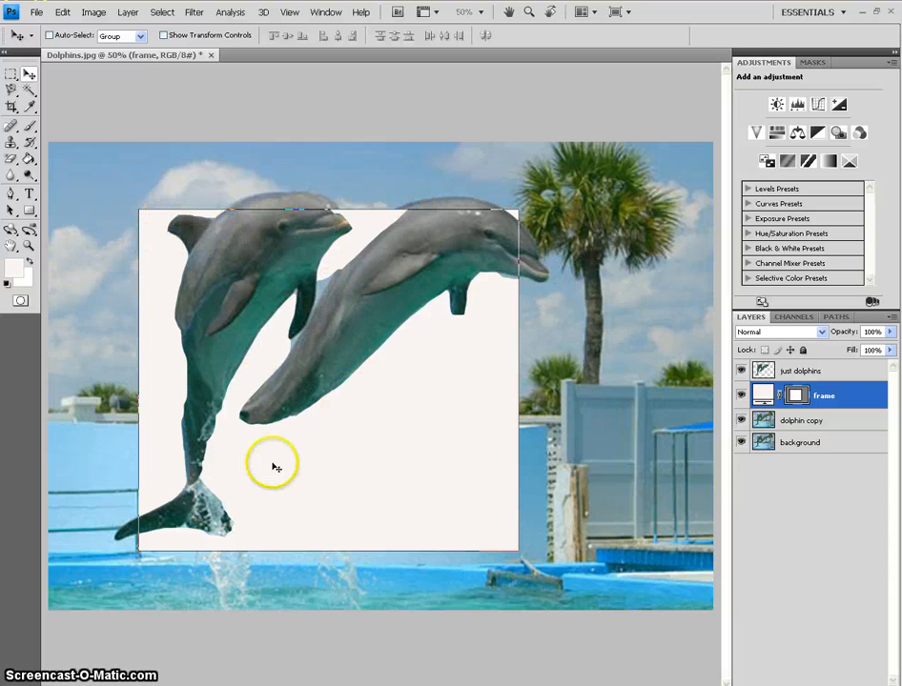
Step: Rasterize the frame layer
click(851, 396)
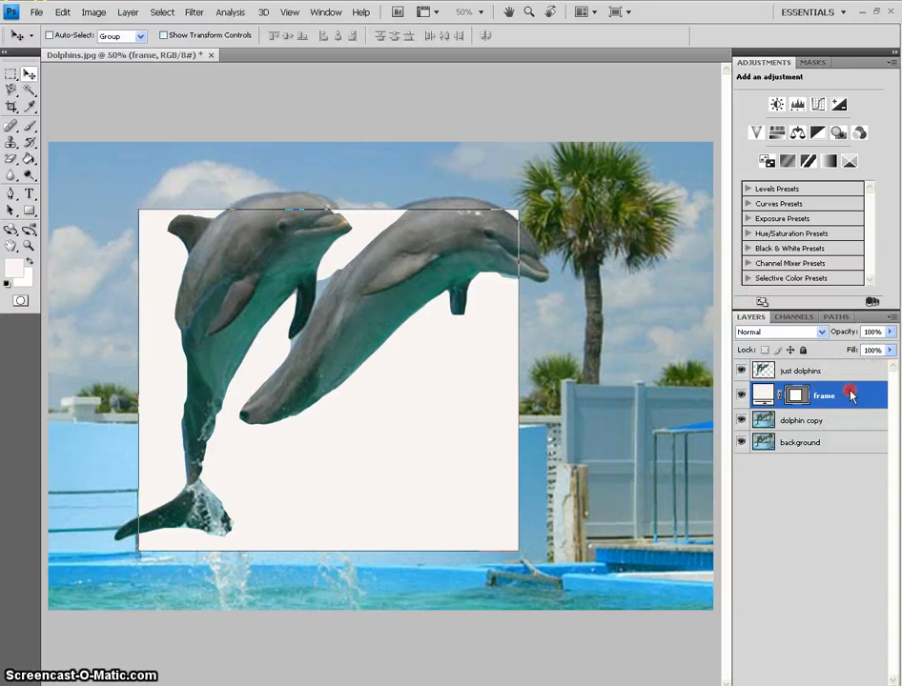
right_click(850, 395)
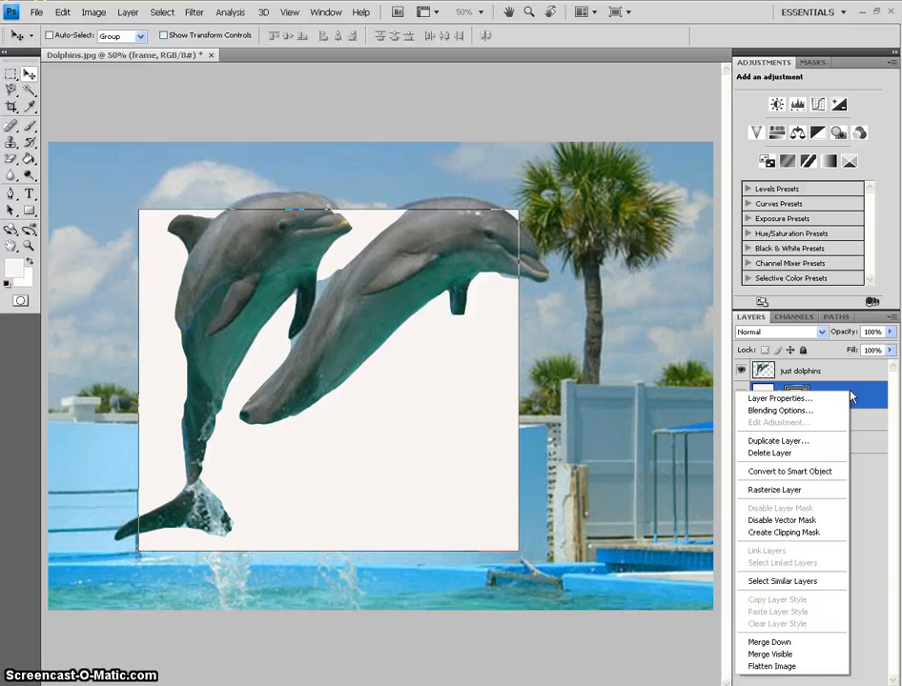
click(829, 489)
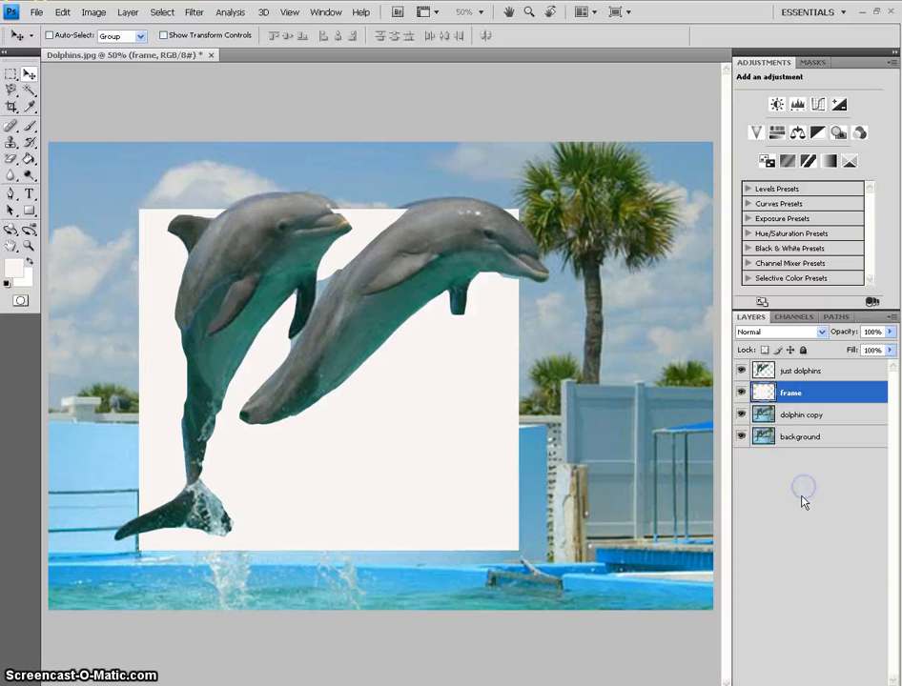
Step: Select the white rectangle on the frame layer, contract the selection by 50 pixels and delete the interior, leaving nothing selected
click(10, 76)
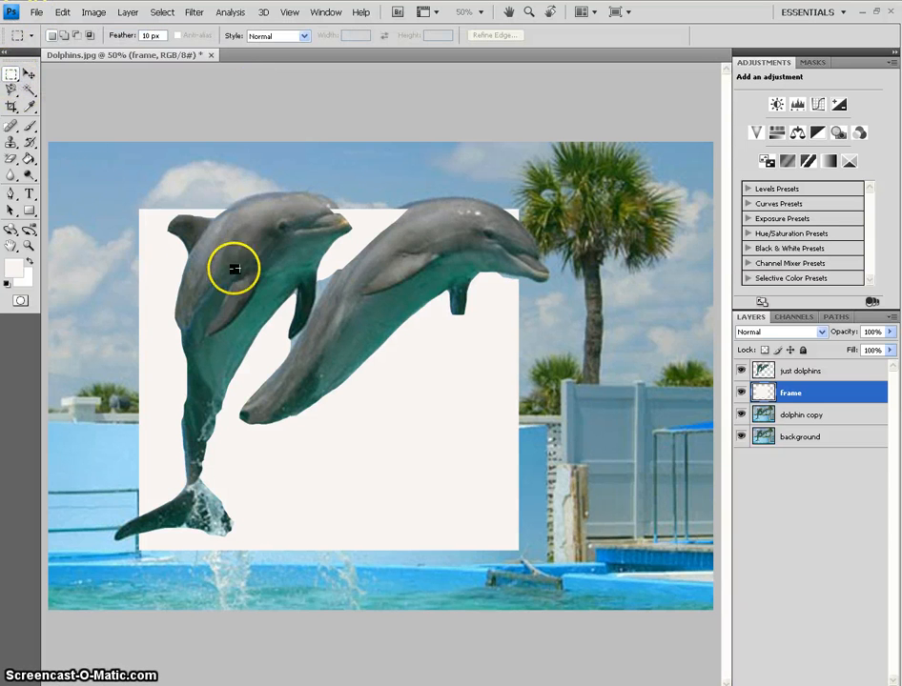
drag(139, 210, 520, 551)
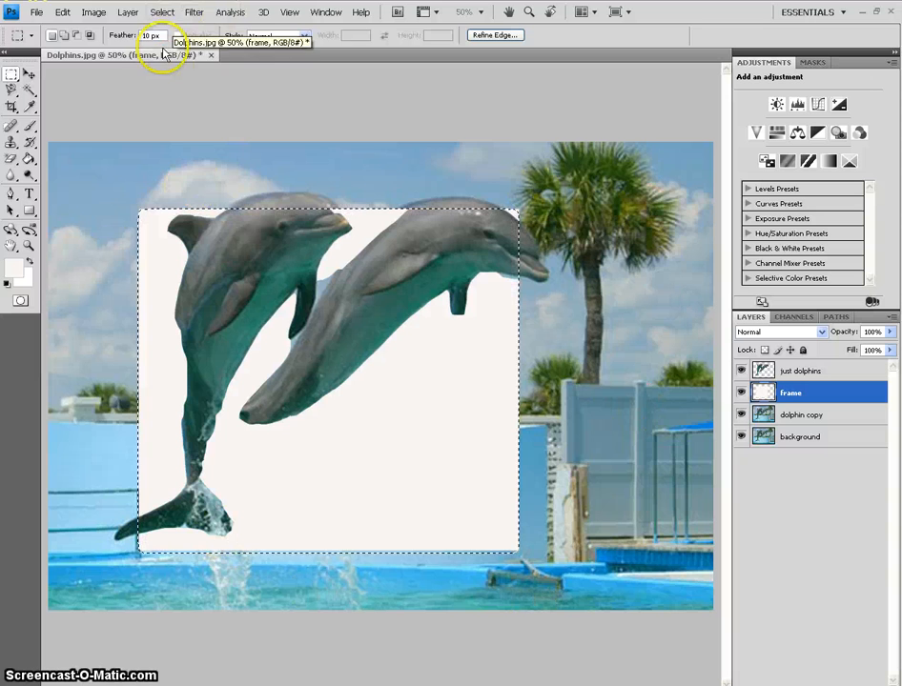
click(164, 12)
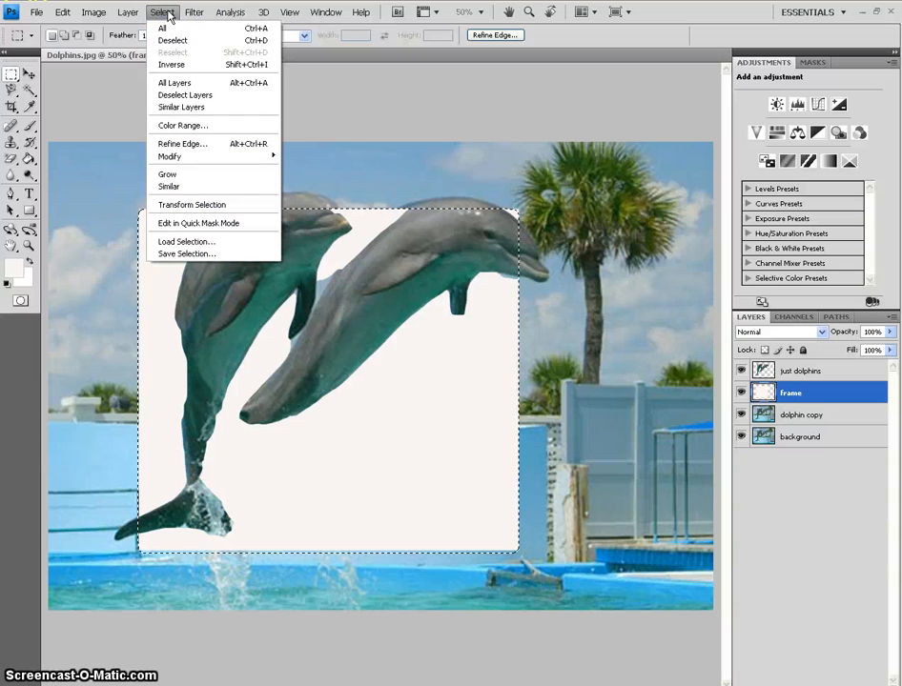
mouse_move(183, 158)
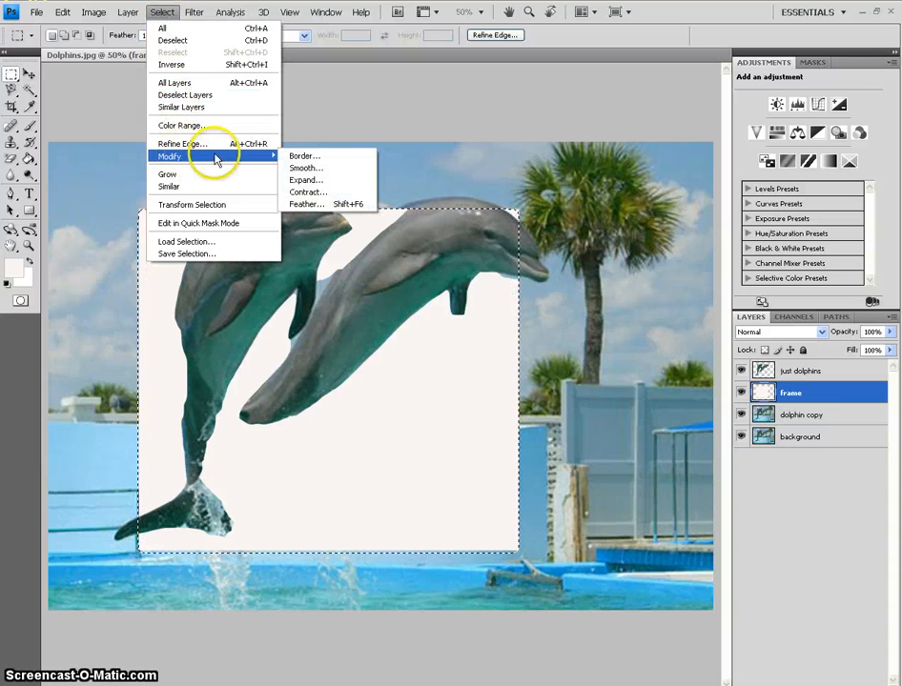
click(329, 181)
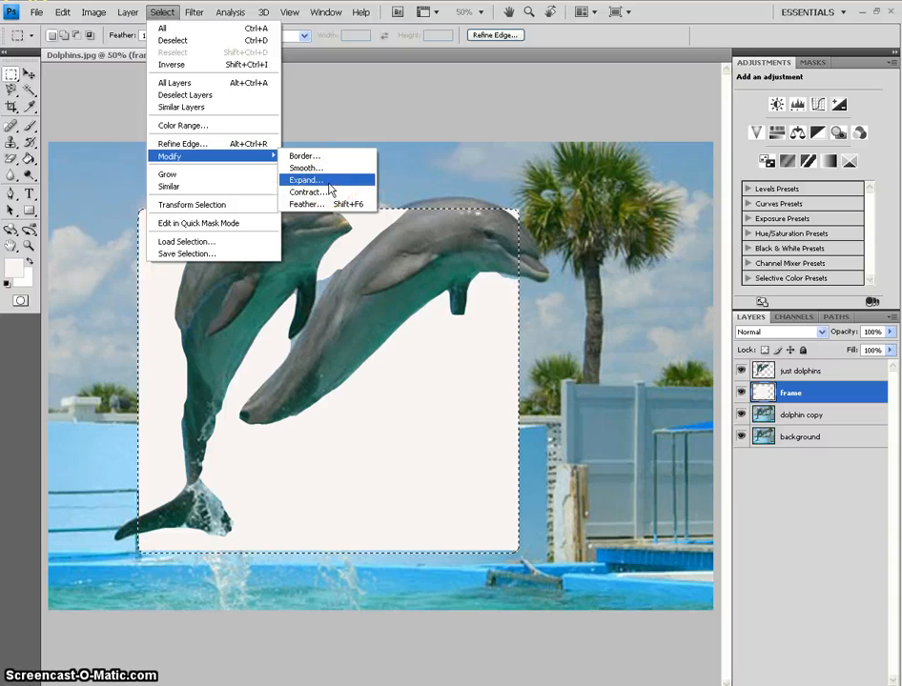
click(324, 194)
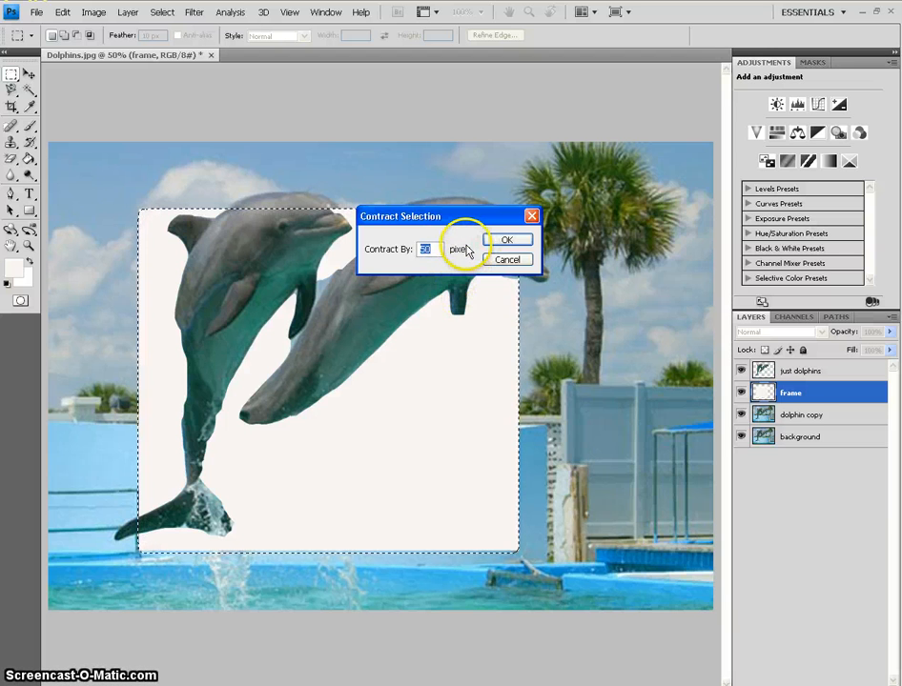
click(502, 241)
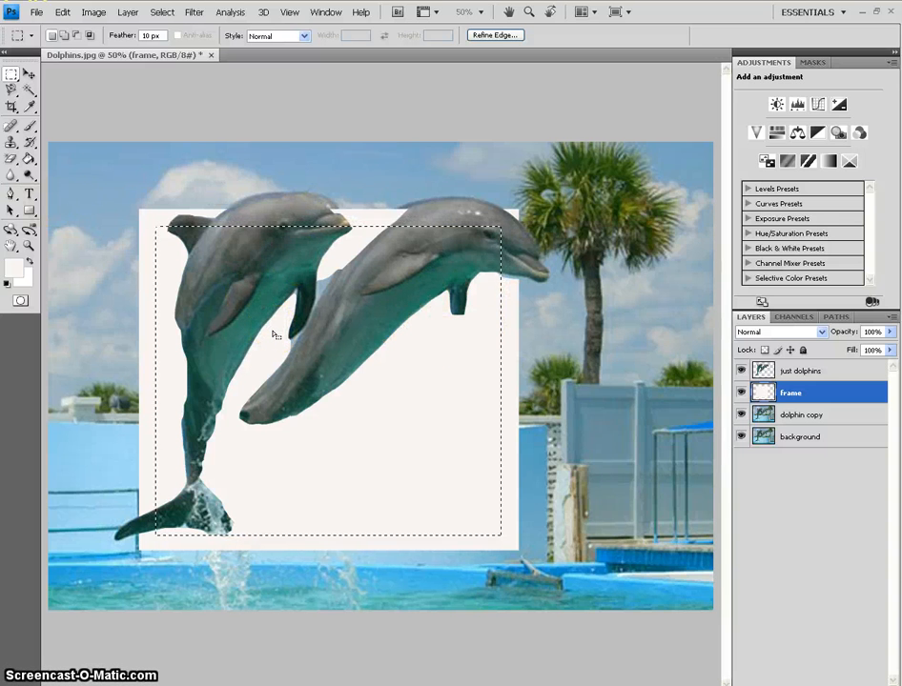
key(Delete)
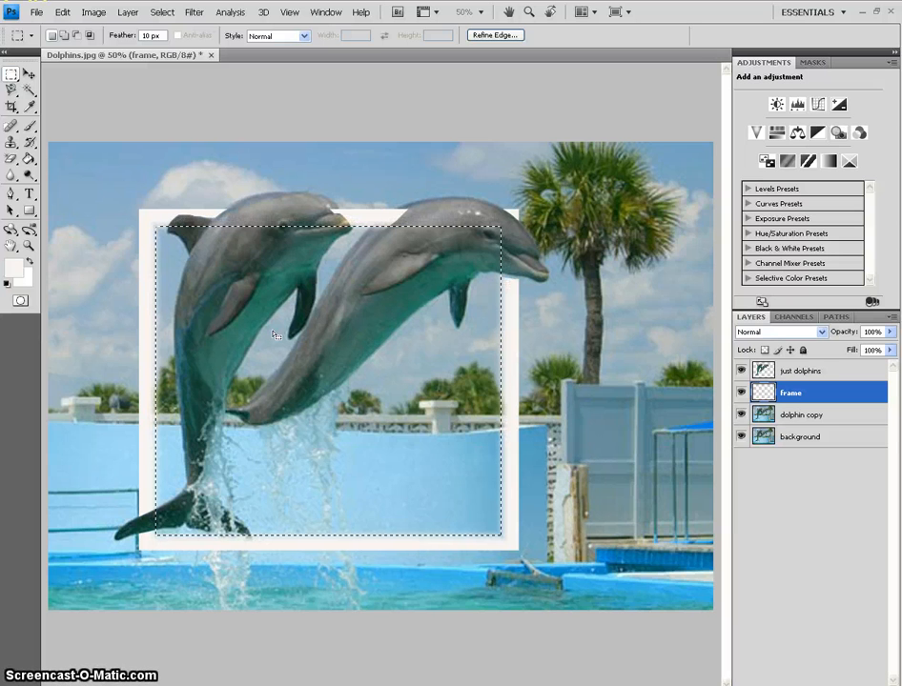
key(ctrl+d)
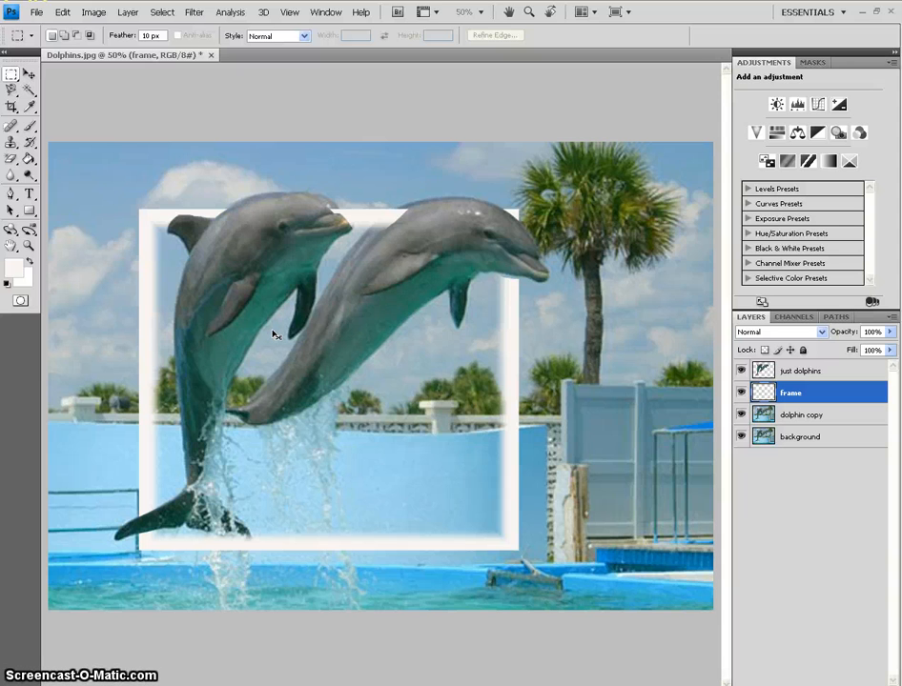
Step: Free-transform the frame into a slanted perspective shape with a shorter right side and about 26.6° of horizontal skew
key(ctrl+t)
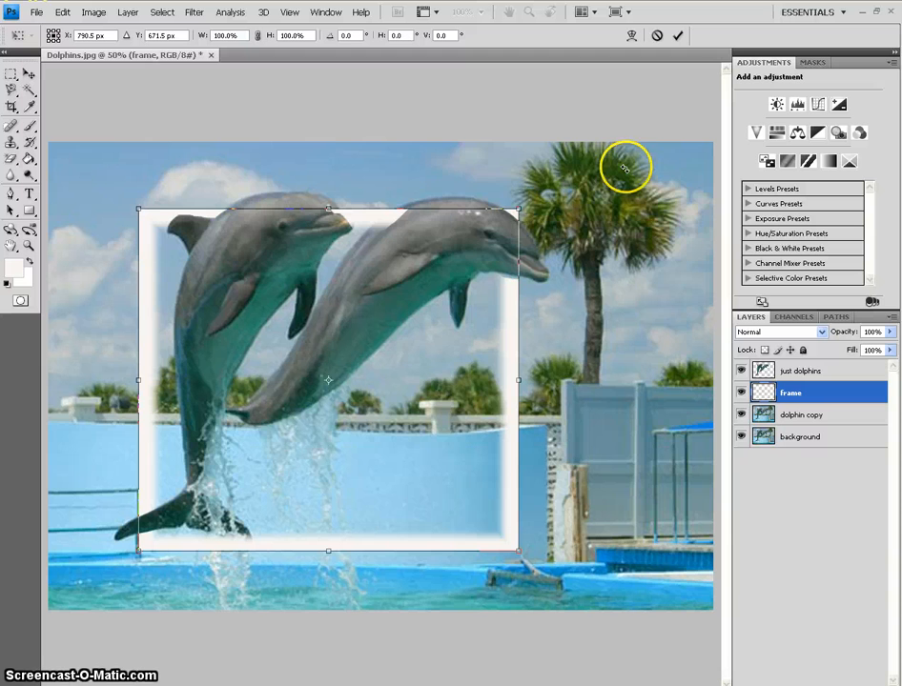
drag(446, 210, 530, 199)
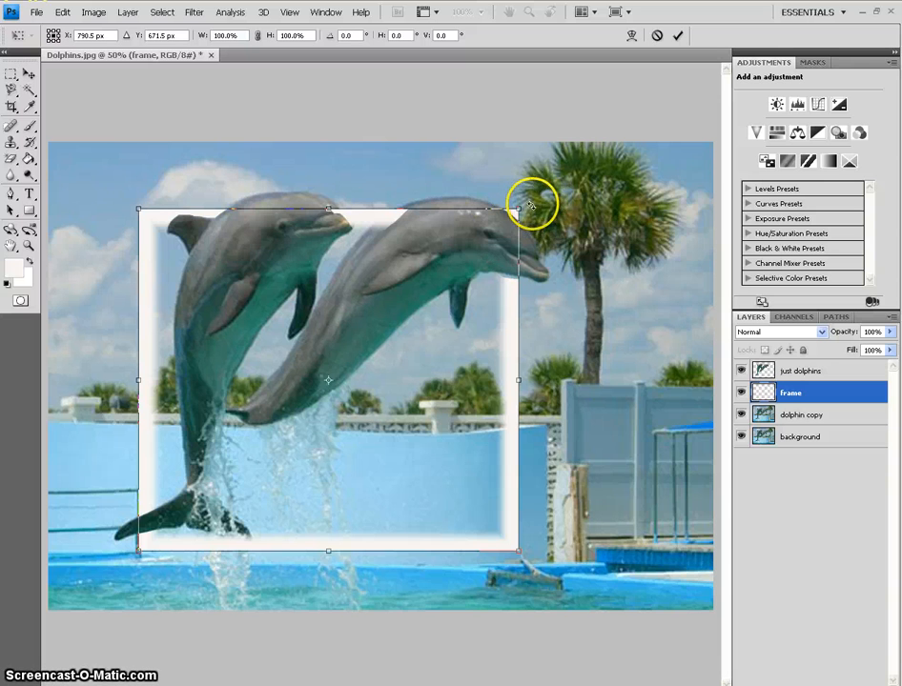
drag(518, 209, 520, 220)
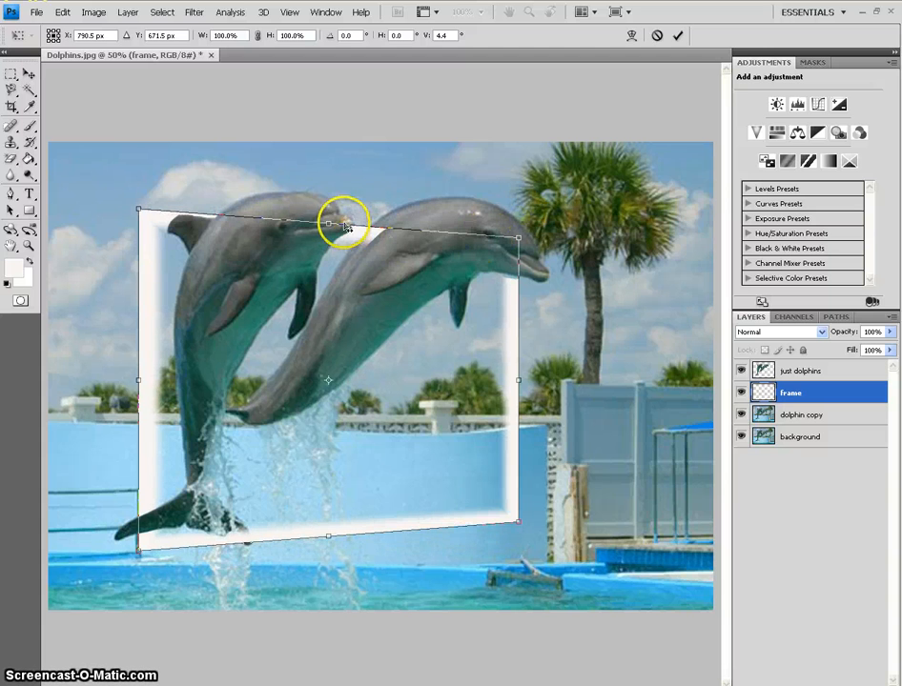
mouse_move(326, 225)
mouse_down()
mouse_move(275, 225)
mouse_move(327, 225)
mouse_up()
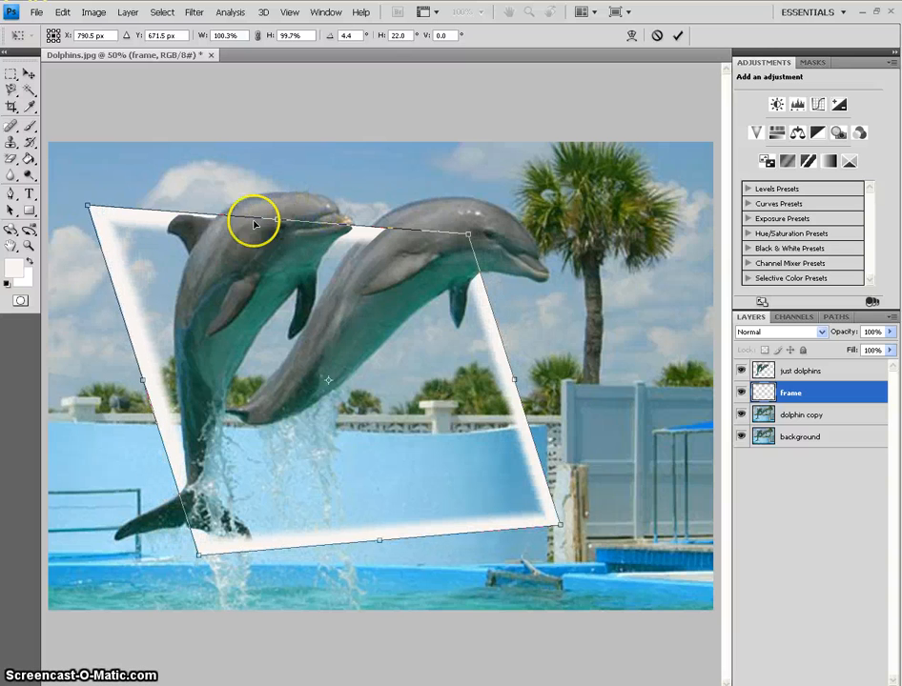
drag(86, 206, 77, 203)
drag(282, 221, 253, 203)
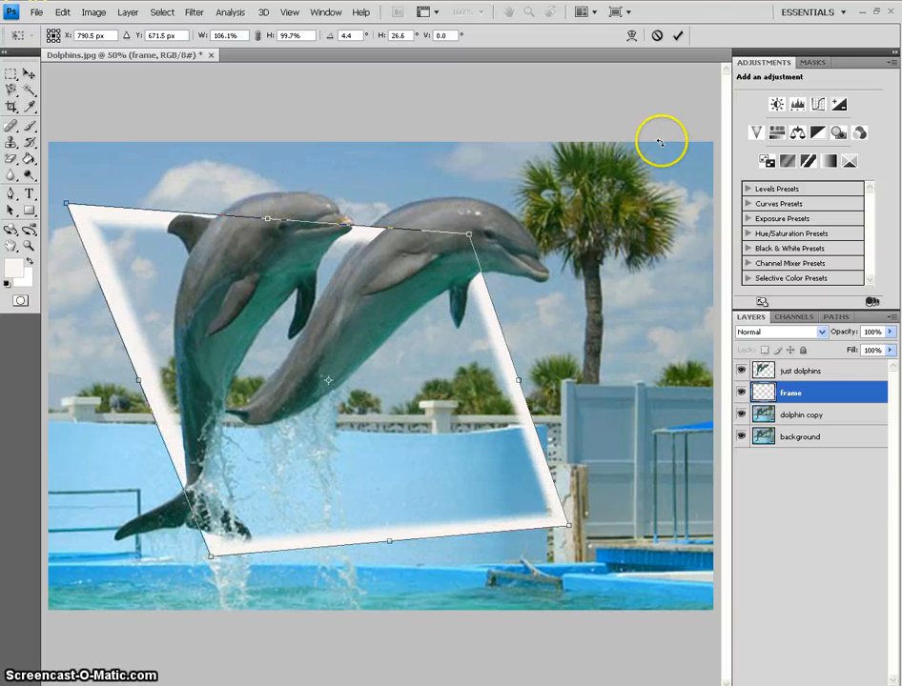
click(678, 36)
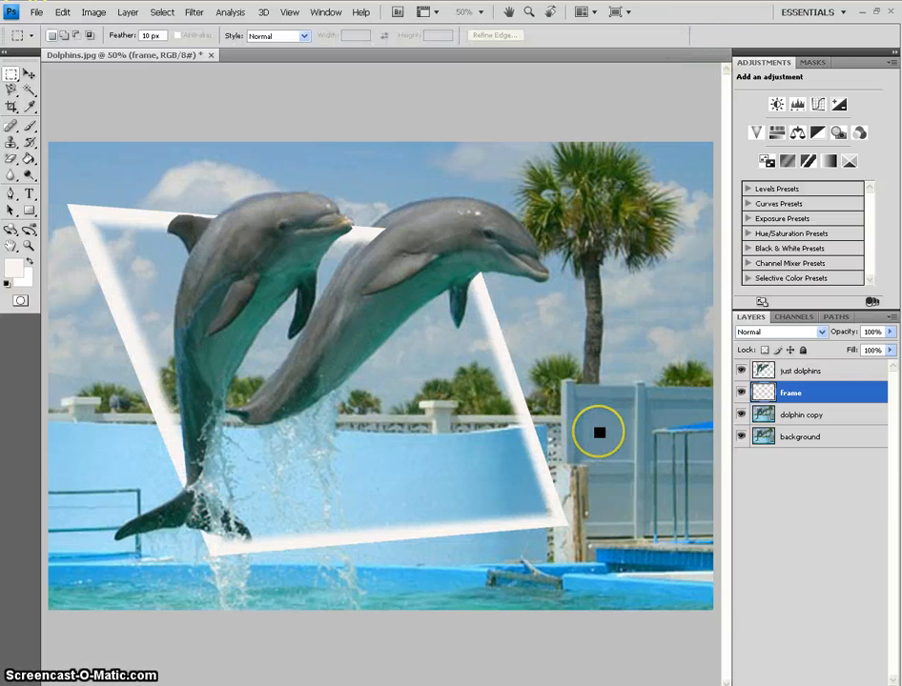
Step: Add 5% Gaussian monochromatic noise to the frame layer
click(193, 13)
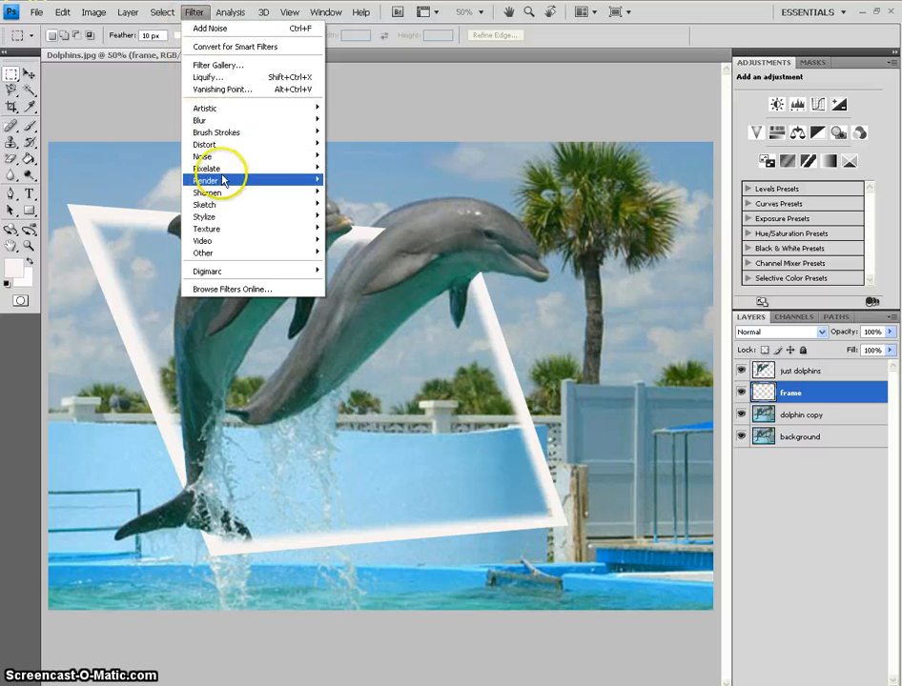
mouse_move(305, 156)
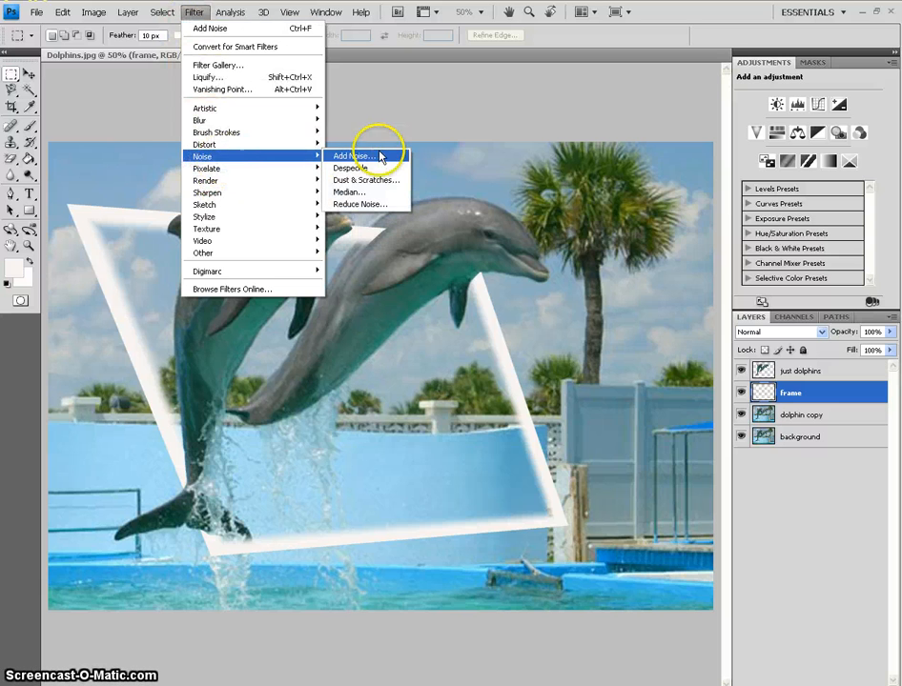
click(353, 155)
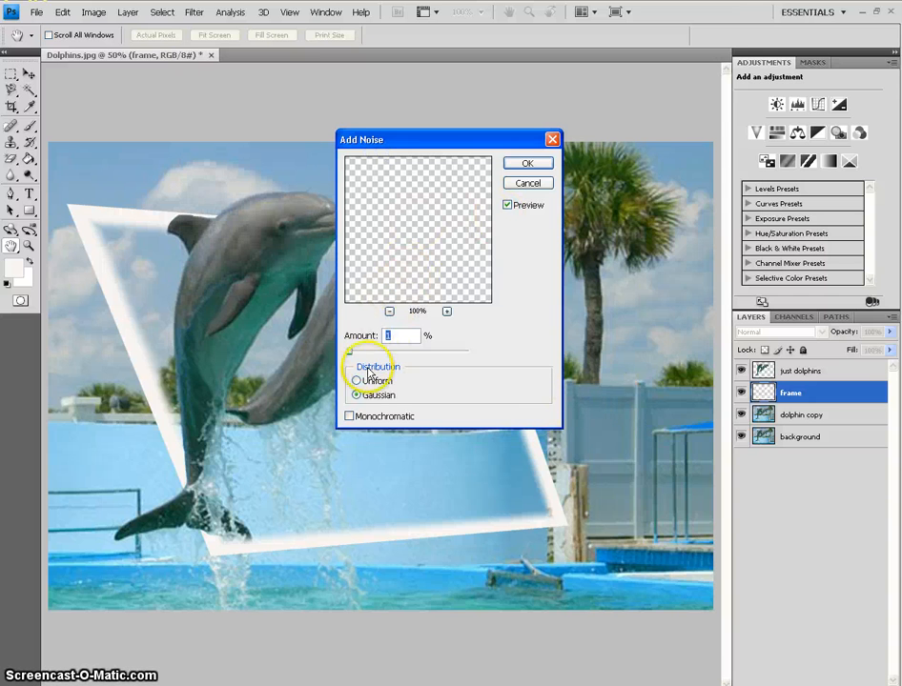
double_click(396, 336)
click(376, 334)
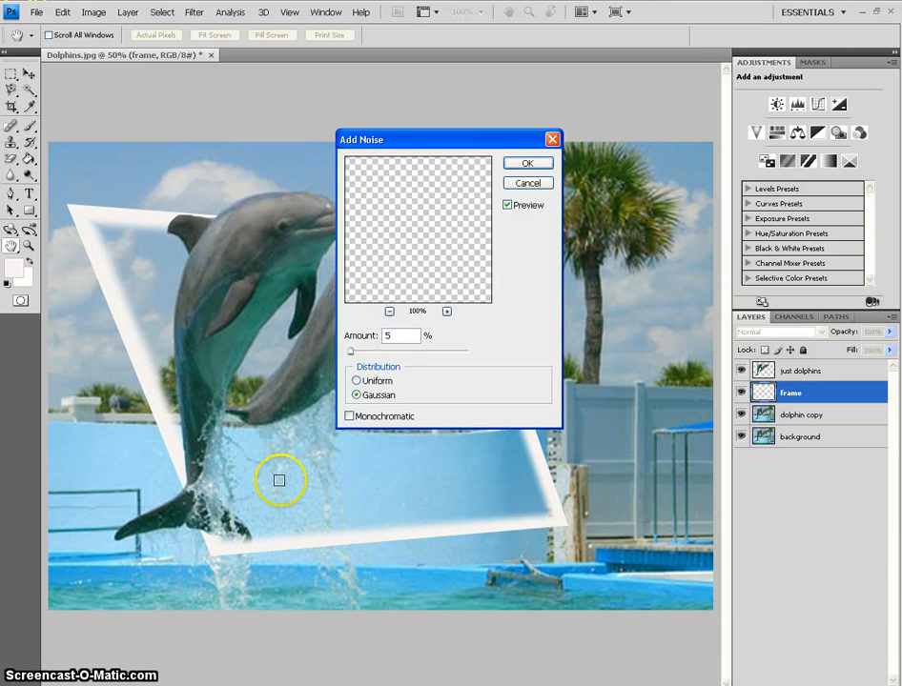
click(349, 416)
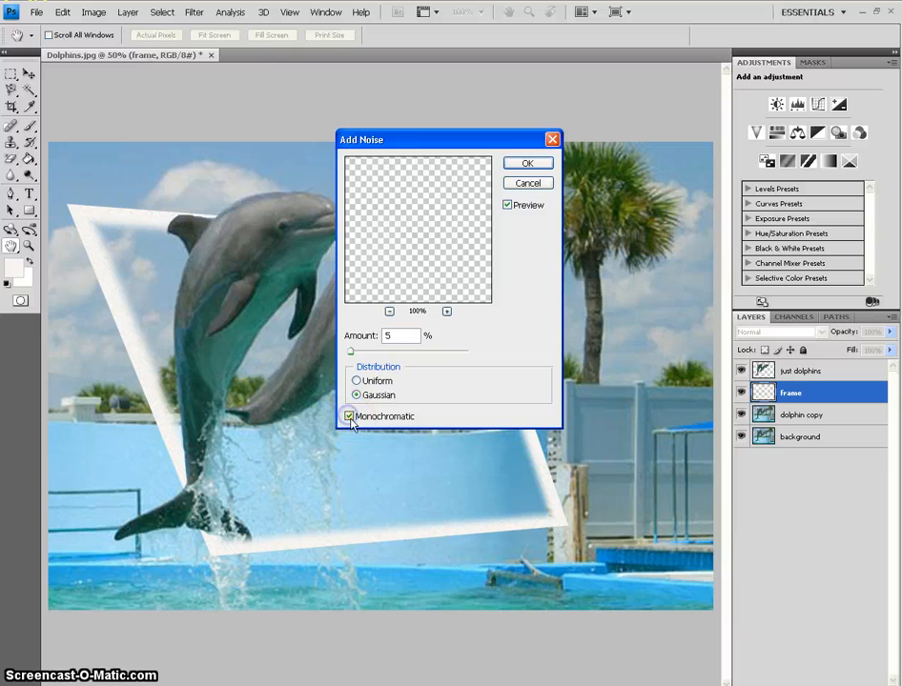
click(527, 163)
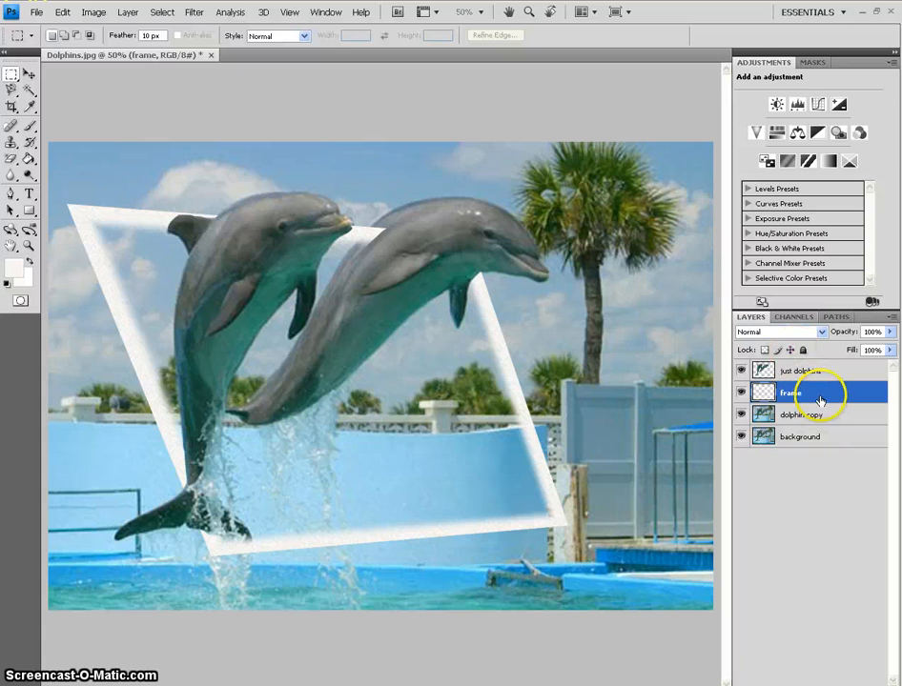
Step: Select the area outside the frame with the Magic Wand and delete it from the dolphin copy and background layers
click(28, 91)
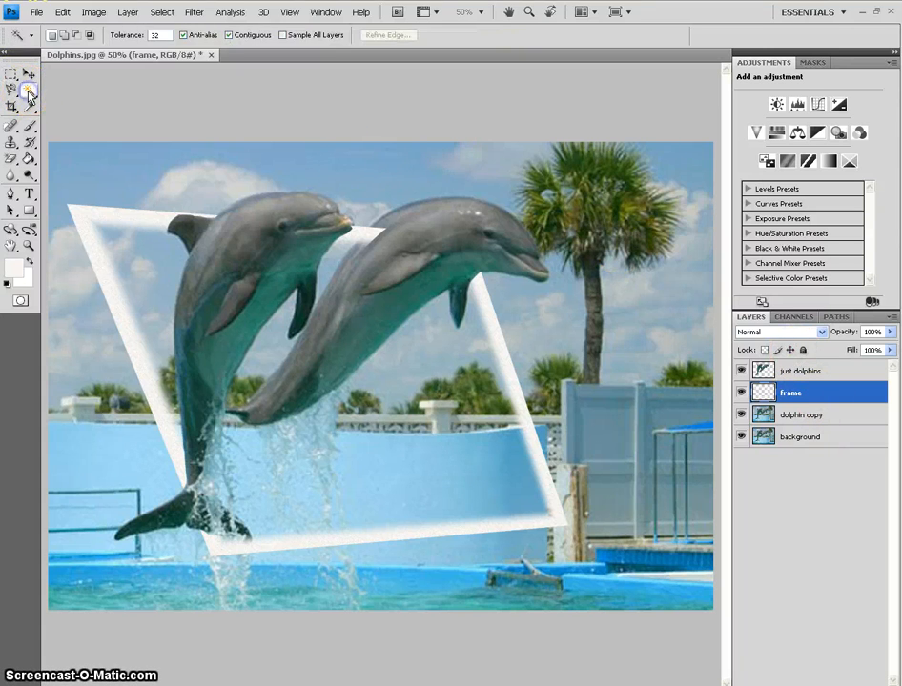
click(631, 282)
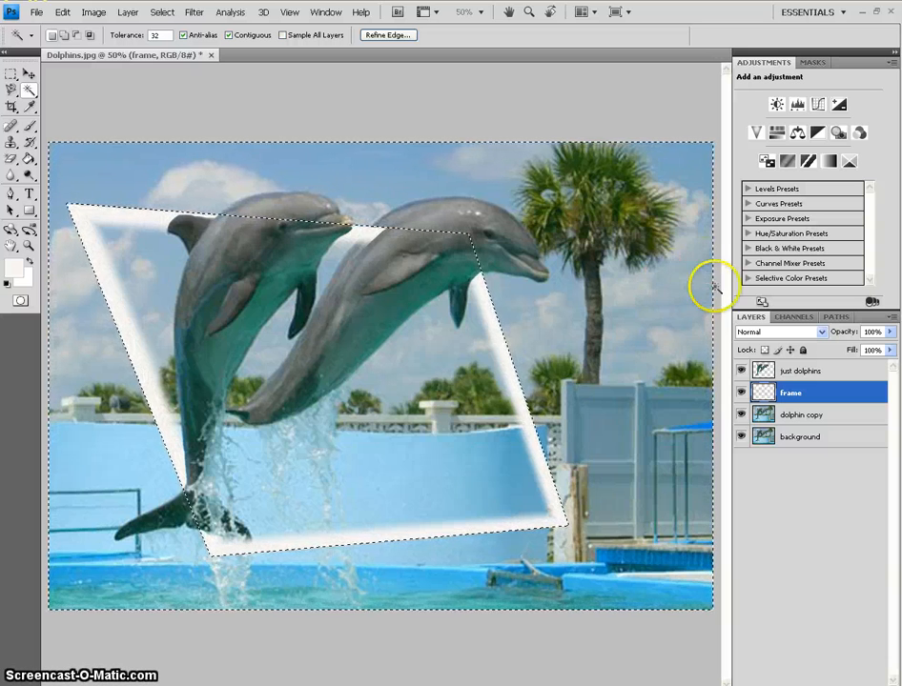
click(790, 417)
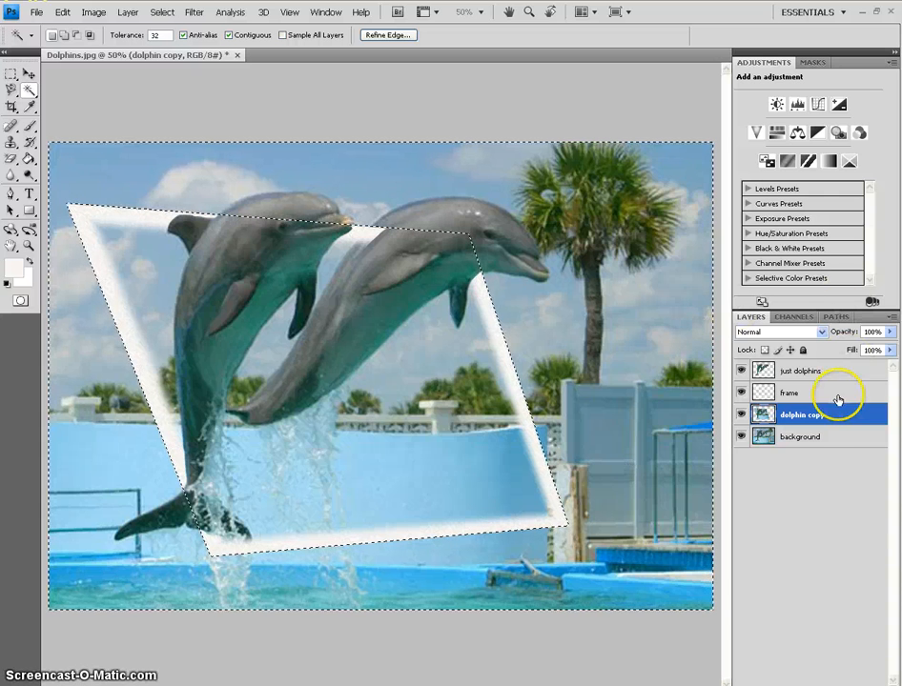
click(812, 441)
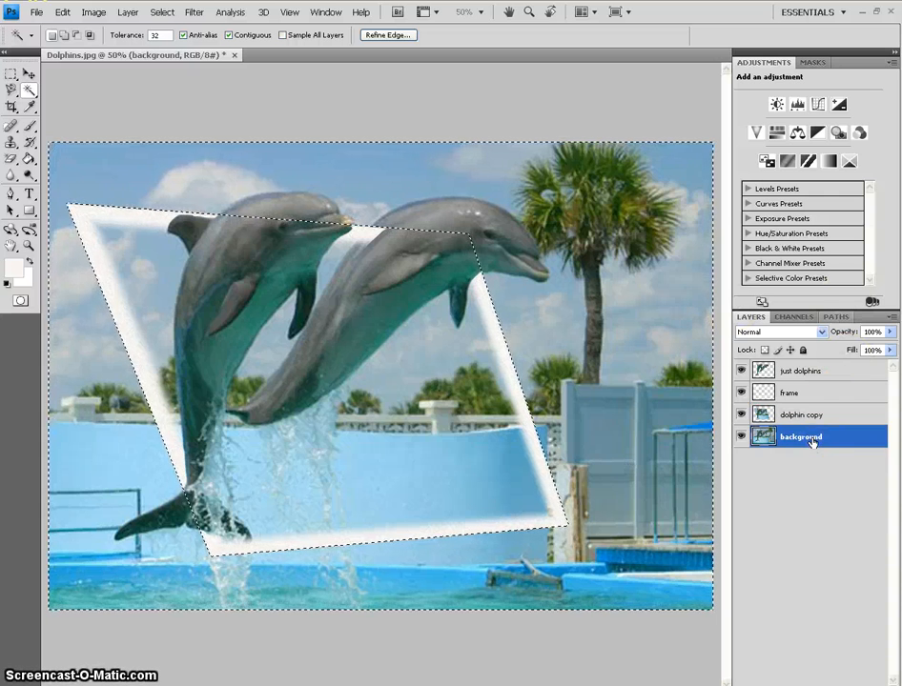
key(Delete)
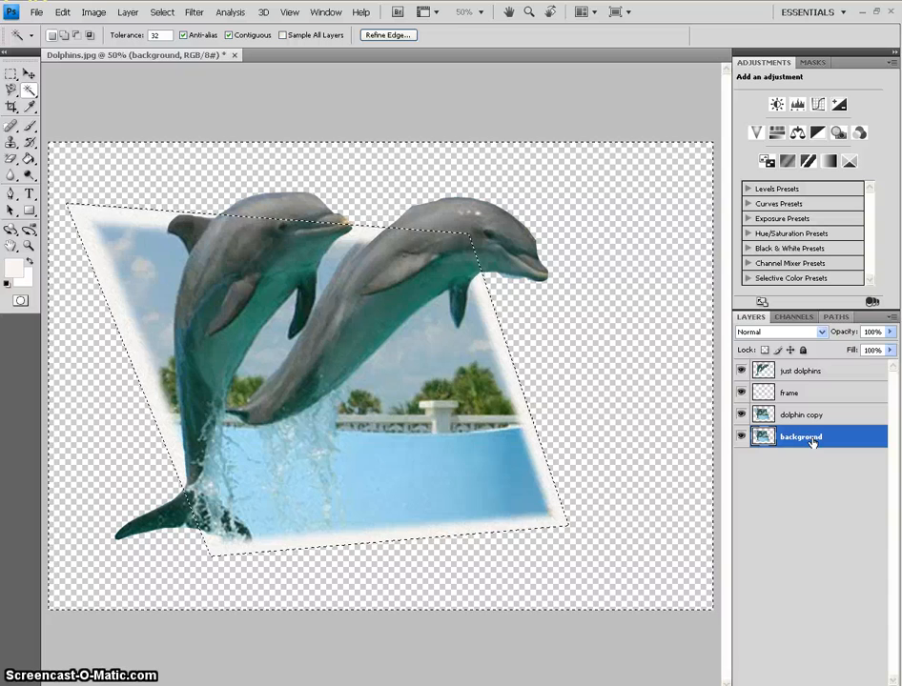
Step: Clear the selection and select the empty area inside the frame on the frame layer with the Magic Wand
click(786, 396)
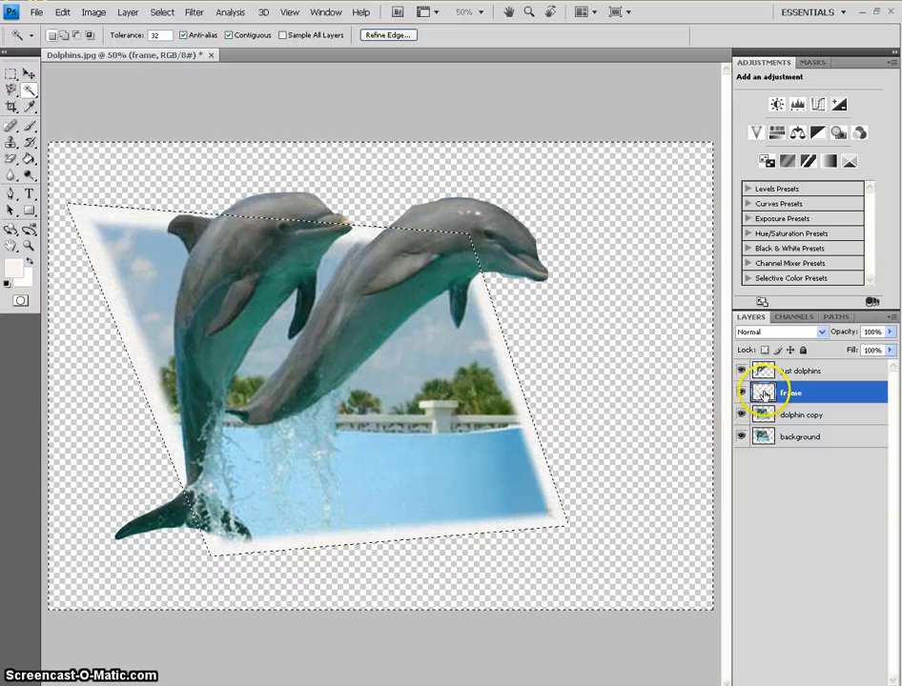
key(ctrl+shift+i)
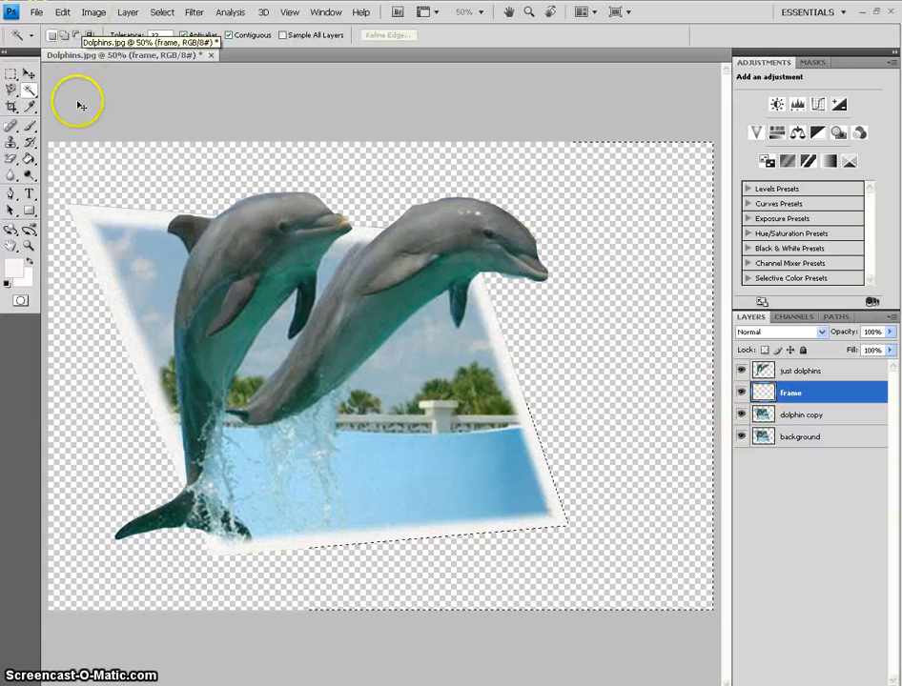
key(ctrl+d)
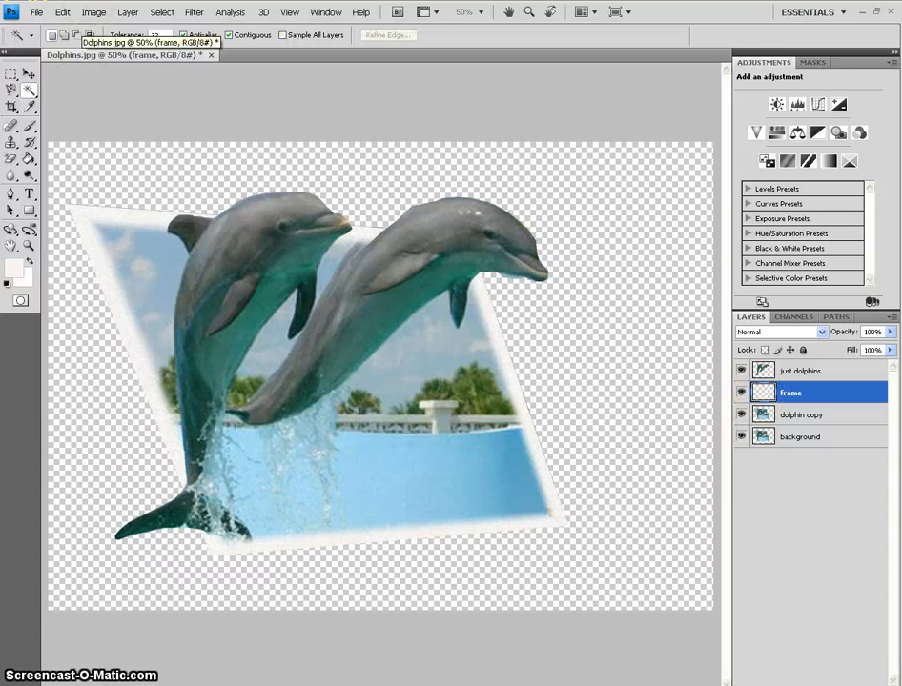
click(434, 467)
click(413, 483)
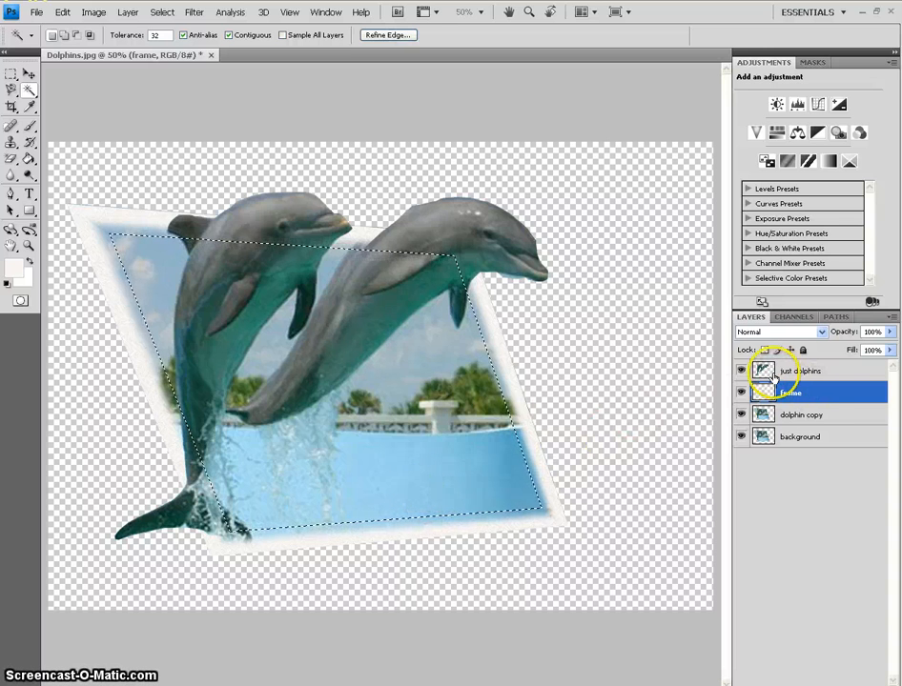
click(420, 454)
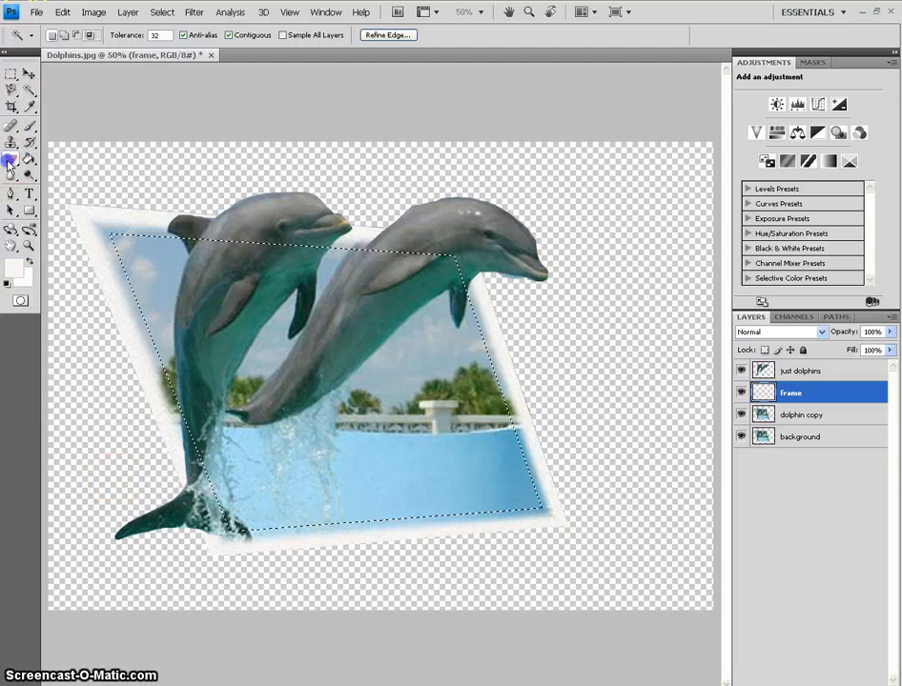
Step: On the just dolphins layer, invert the selection, erase the left dolphin's tail outside the frame's inner area, and clear the selection
click(10, 162)
click(71, 162)
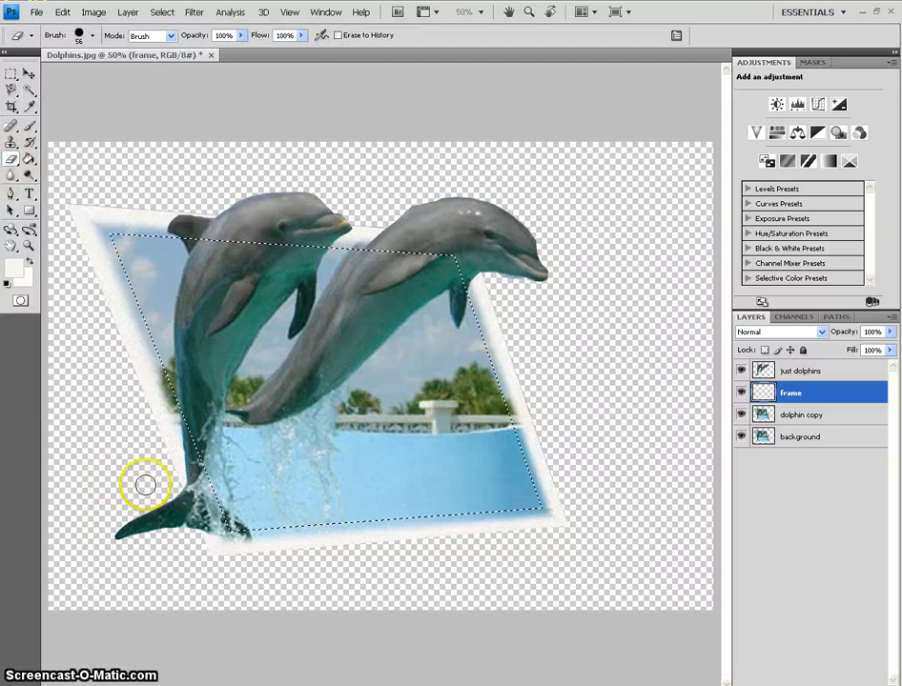
click(820, 371)
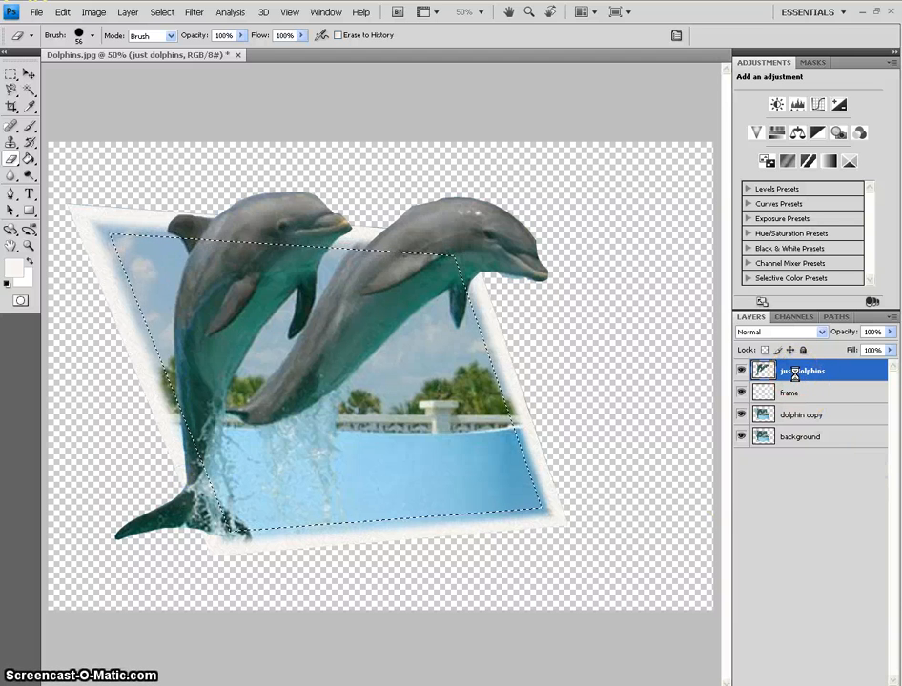
click(161, 493)
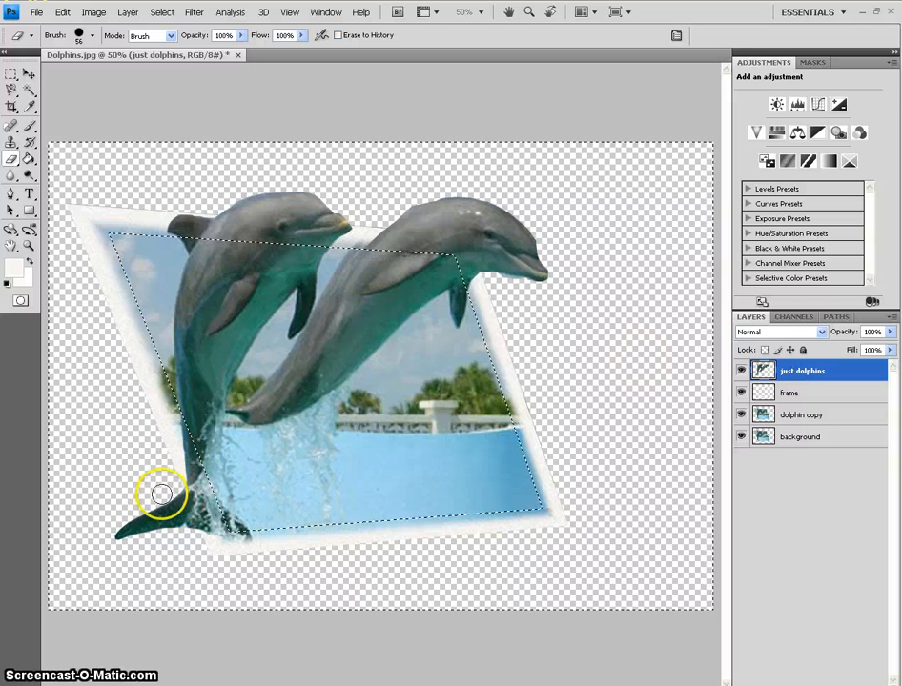
drag(161, 494, 173, 483)
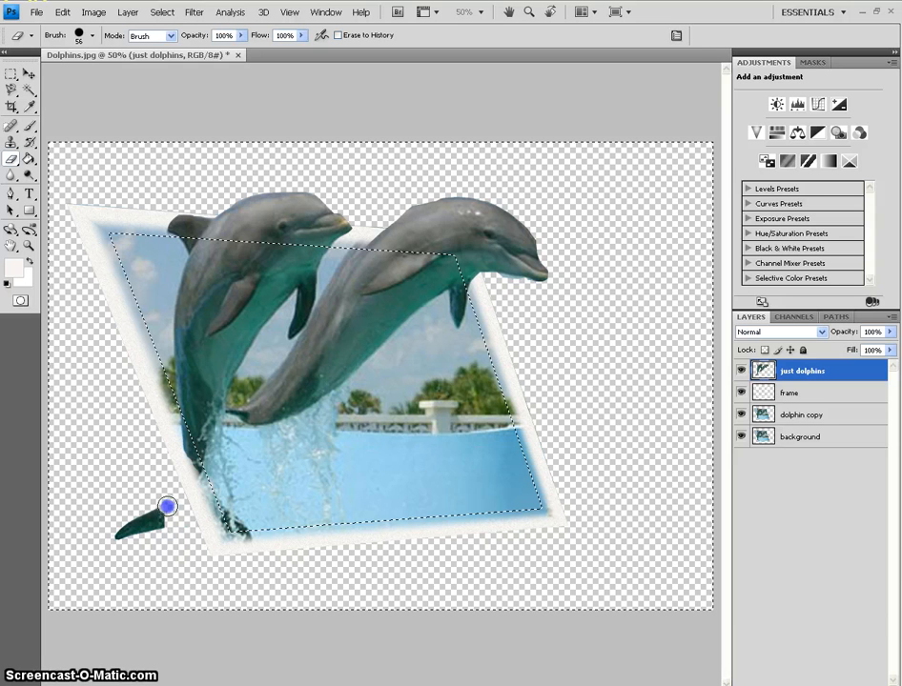
mouse_move(167, 506)
mouse_down()
mouse_move(163, 550)
mouse_move(139, 502)
mouse_up()
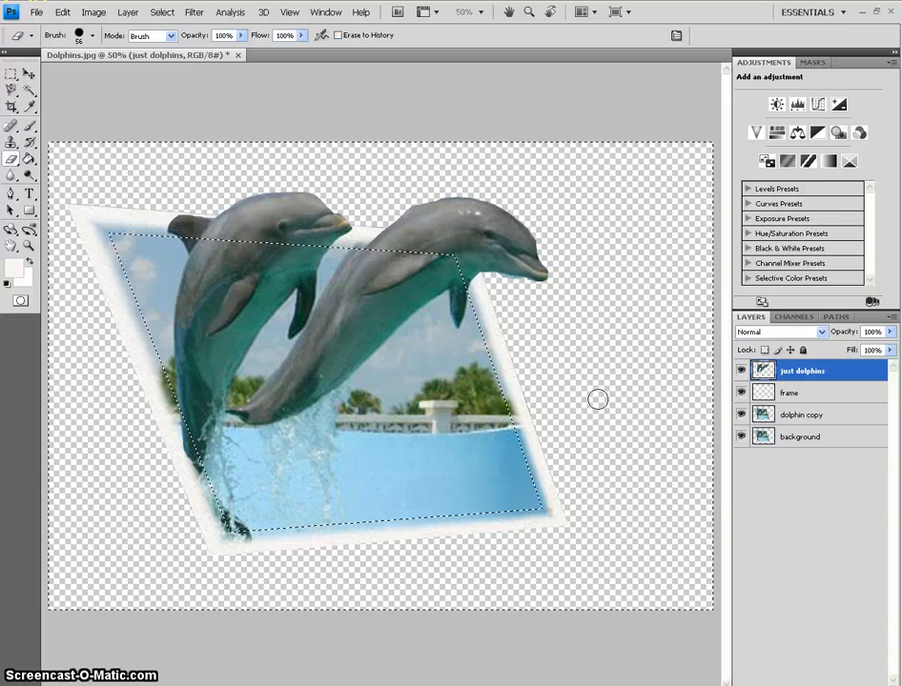
drag(600, 225, 365, 404)
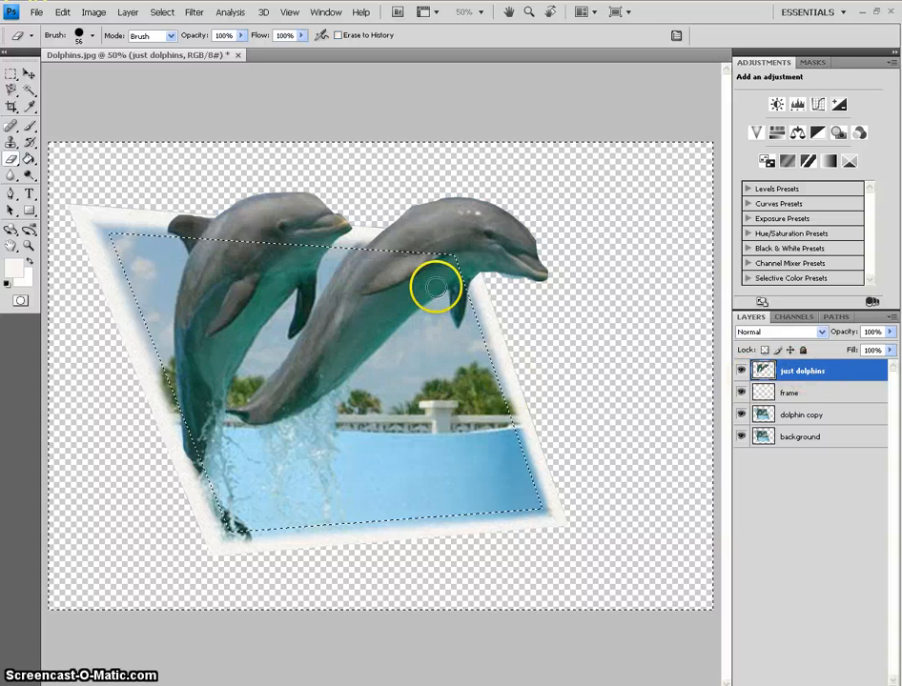
key(ctrl+d)
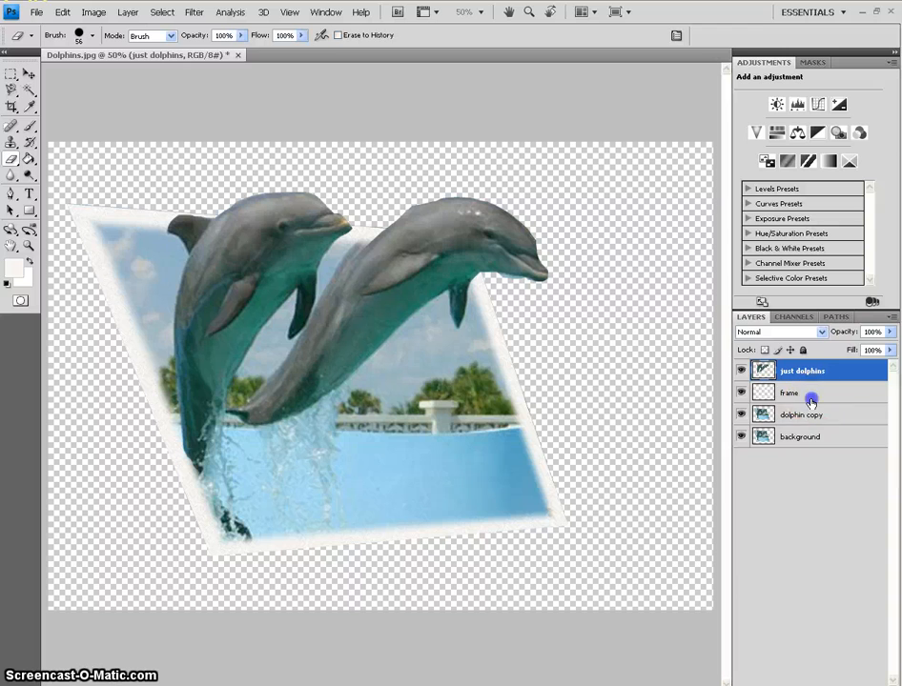
Step: Select the just dolphins, frame, dolphin copy and background layers and move them together to the right, roughly centering the picture on the canvas
shift+click(811, 402)
shift+click(810, 415)
shift+click(811, 437)
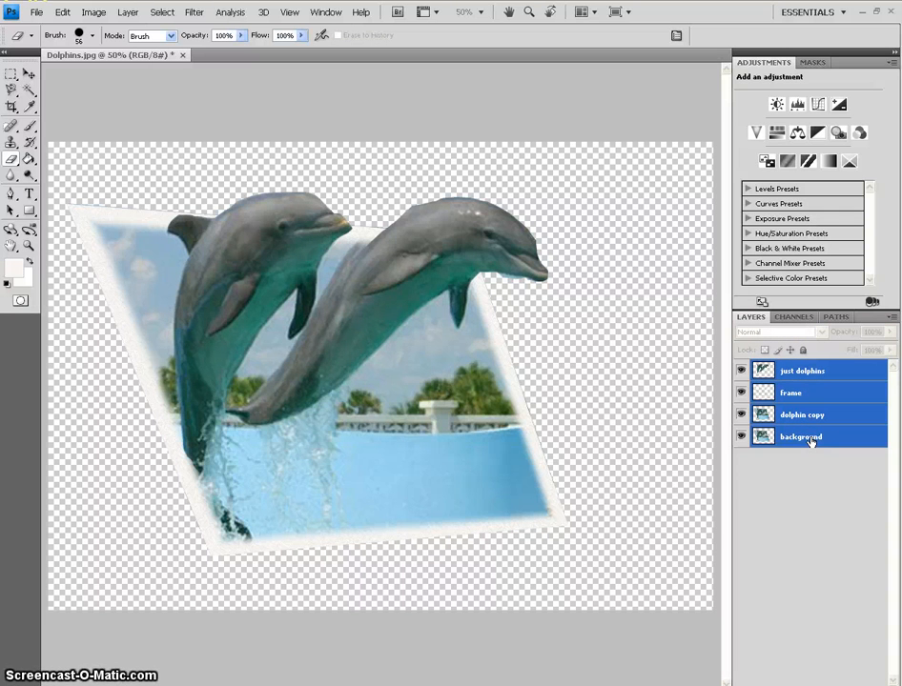
click(29, 73)
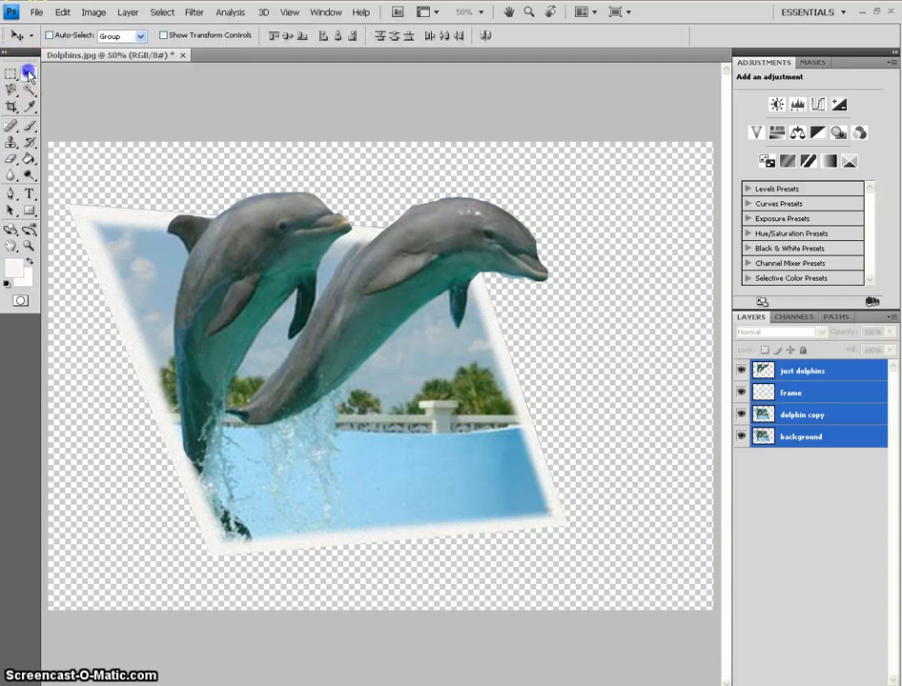
key(Right)
key(Right)
key(Right)
key(Right)
key(Right)
key(Right)
key(Right)
key(Right)
key(Right)
key(Right)
key(Right)
key(Right)
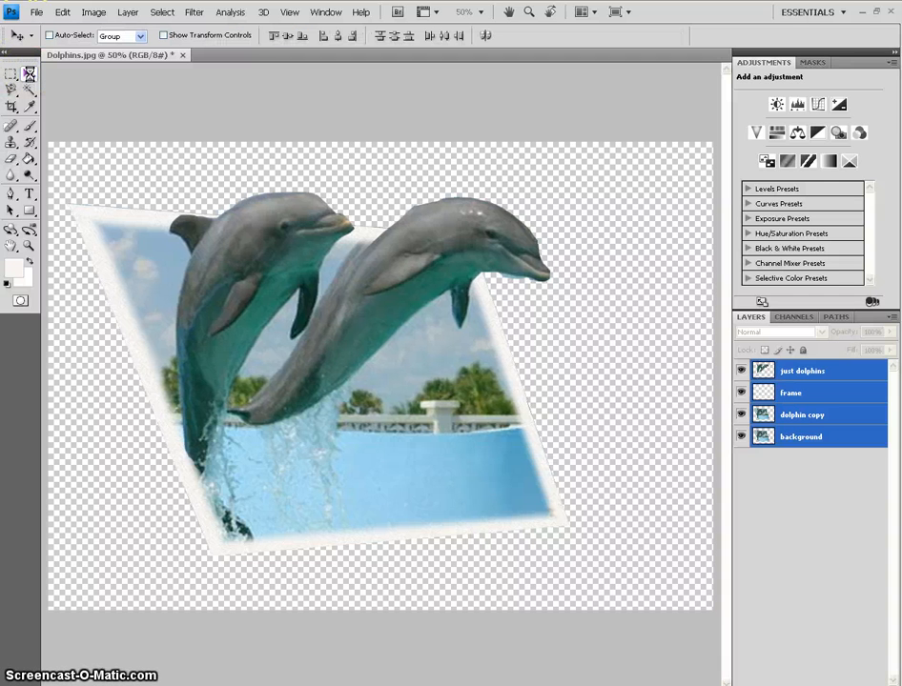
key(Right)
key(Right)
key(Right)
key(Right)
key(Right)
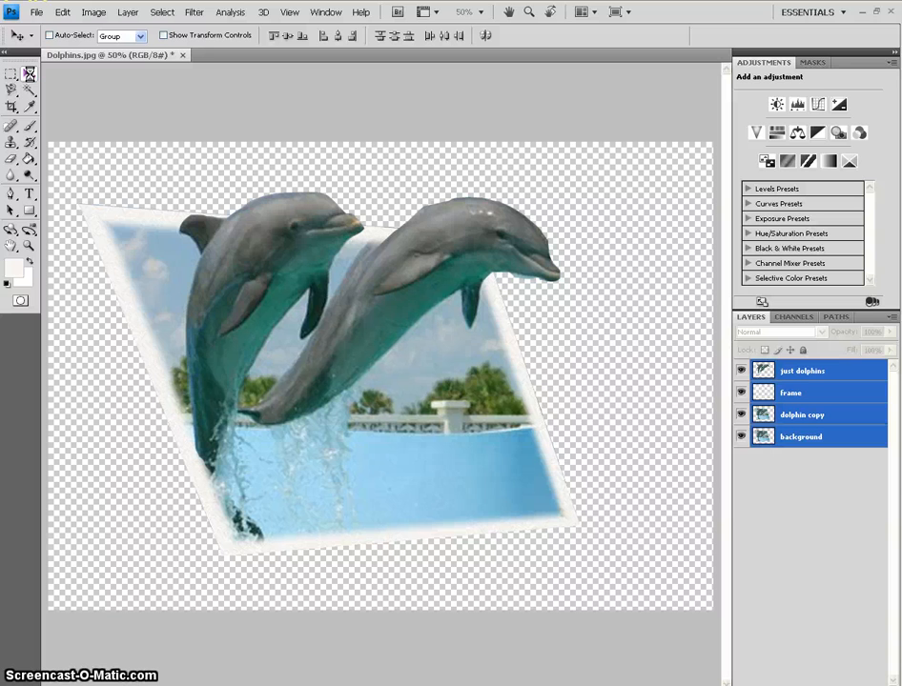
key(Right)
key(Right)
key(Right)
key(Right)
key(Right)
key(Right)
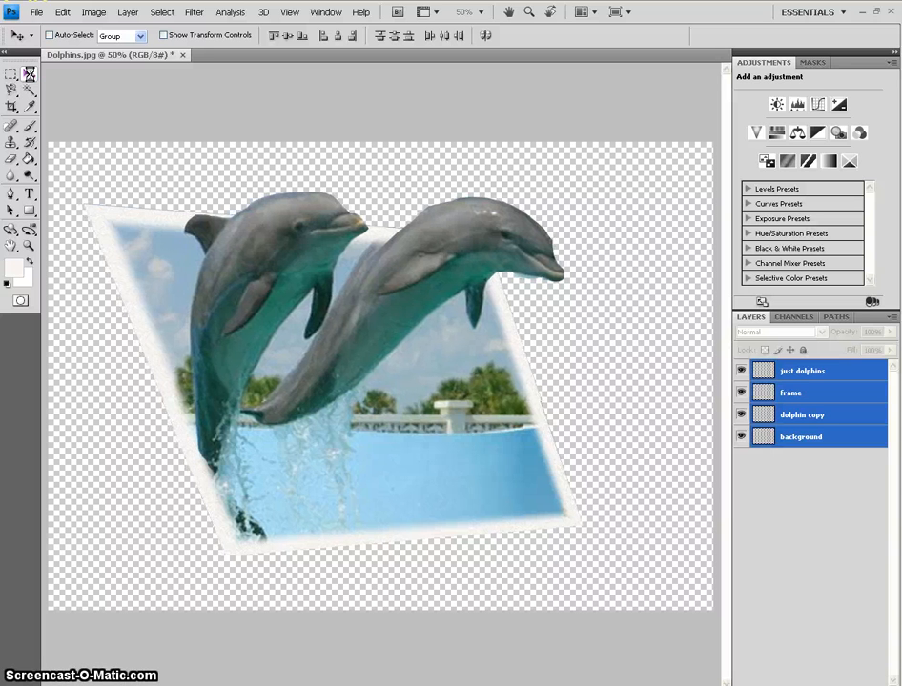
key(Right)
key(Right)
key(Right)
key(Right)
key(Right)
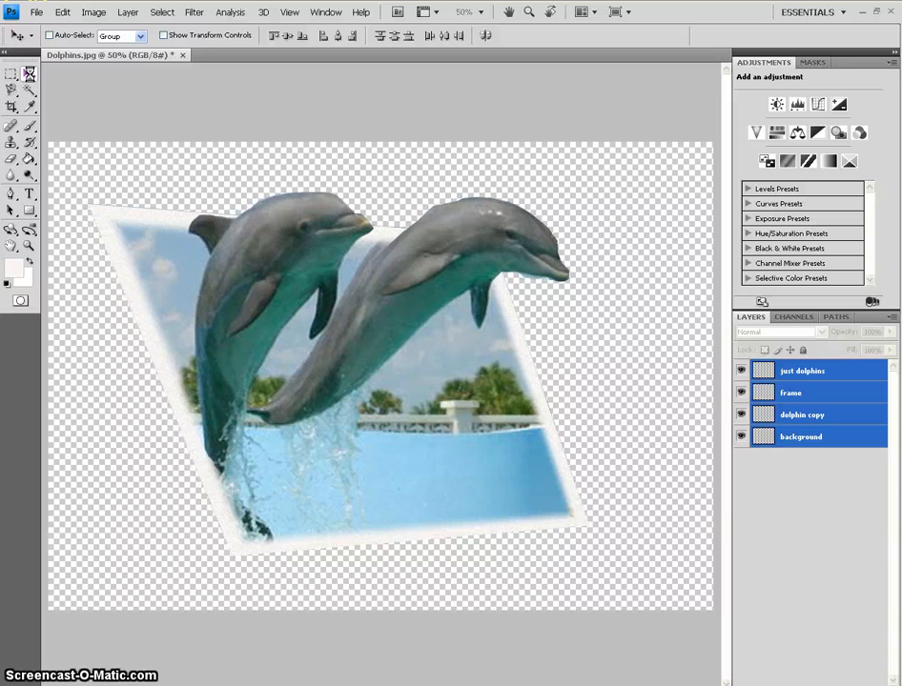
key(Right)
key(Right)
key(Right)
key(Right)
key(Right)
key(Right)
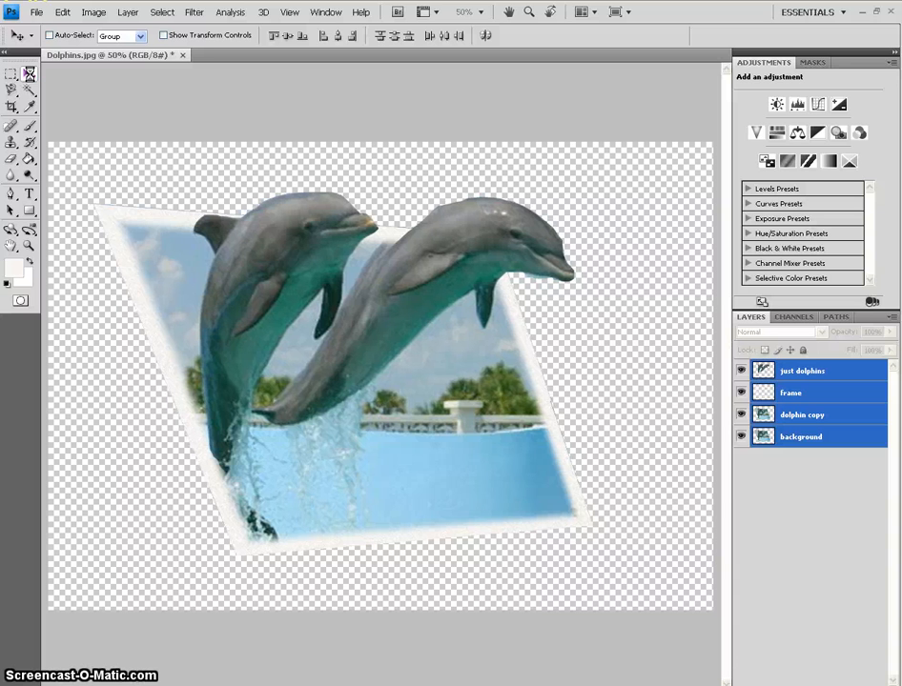
key(Right)
key(Right)
key(Right)
key(Right)
key(Right)
key(Right)
key(Right)
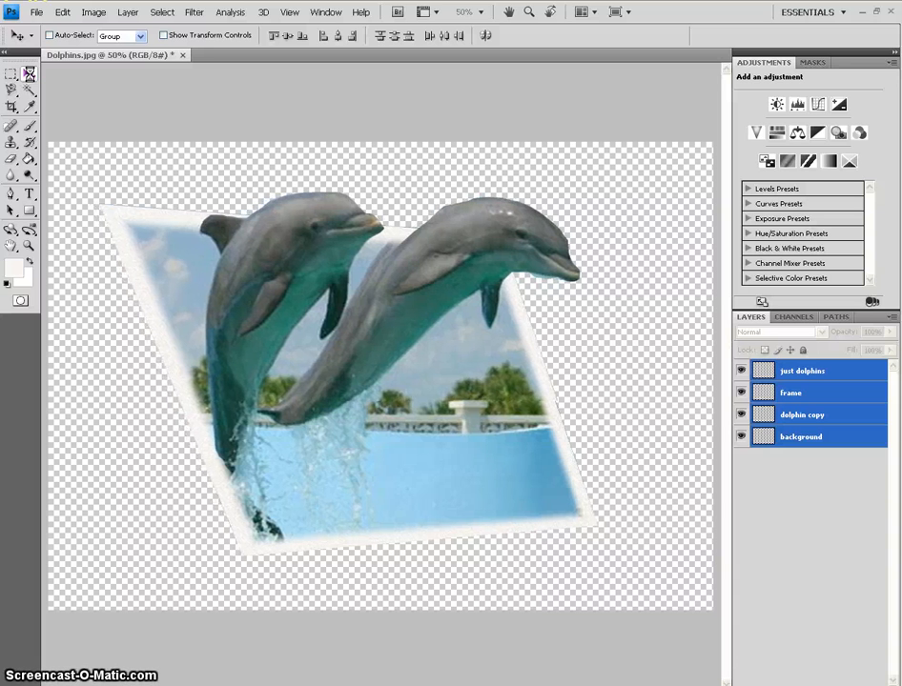
key(Right)
key(Right)
key(Right)
key(Right)
key(Right)
key(Right)
key(Right)
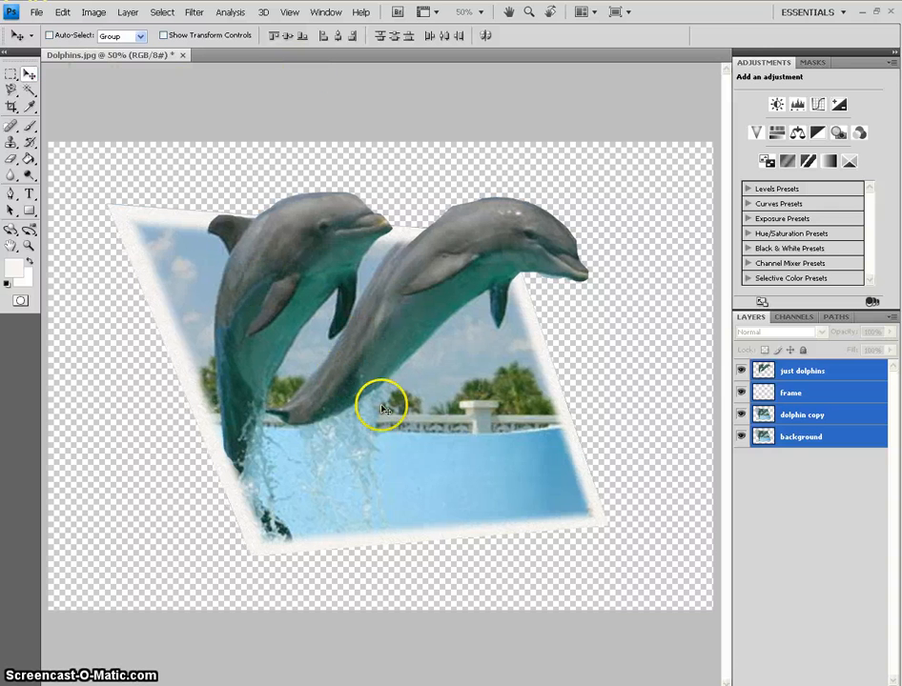
drag(378, 399, 452, 410)
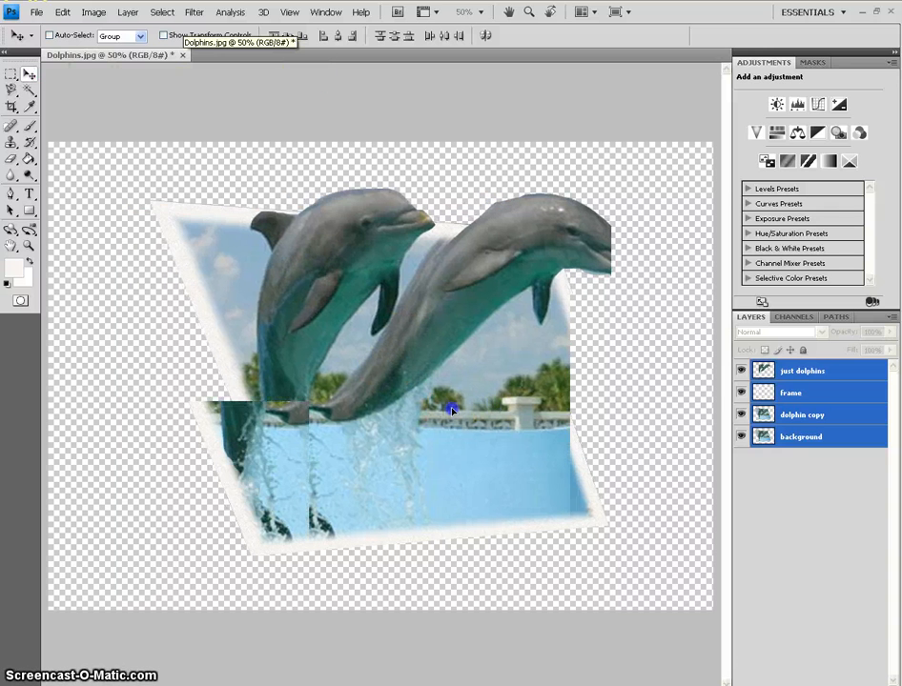
Step: Draw an off-white rectangle shape over the lower-left part of the picture, extending past the frame's left side
click(9, 75)
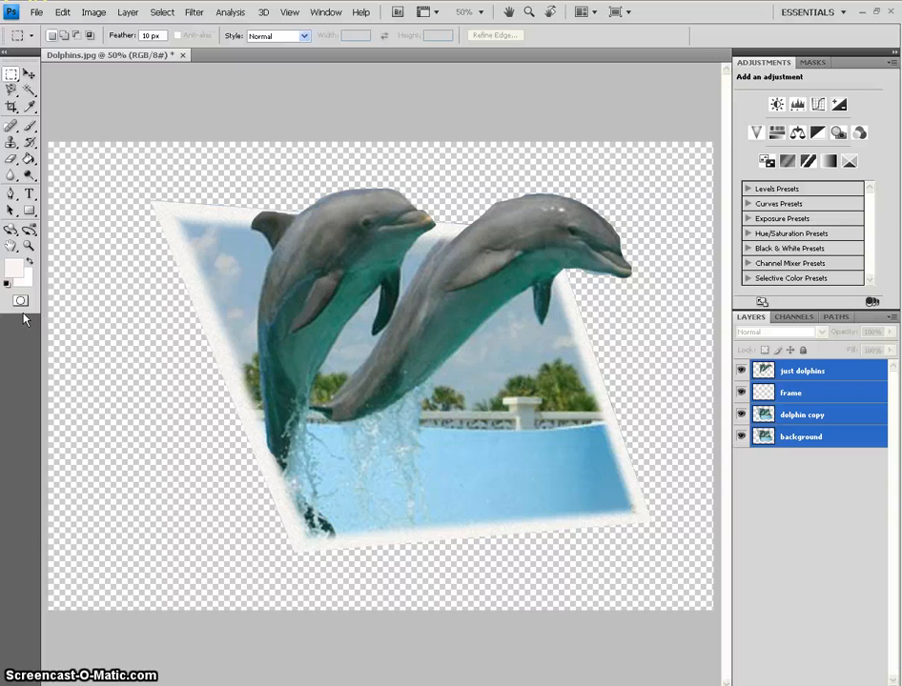
click(29, 212)
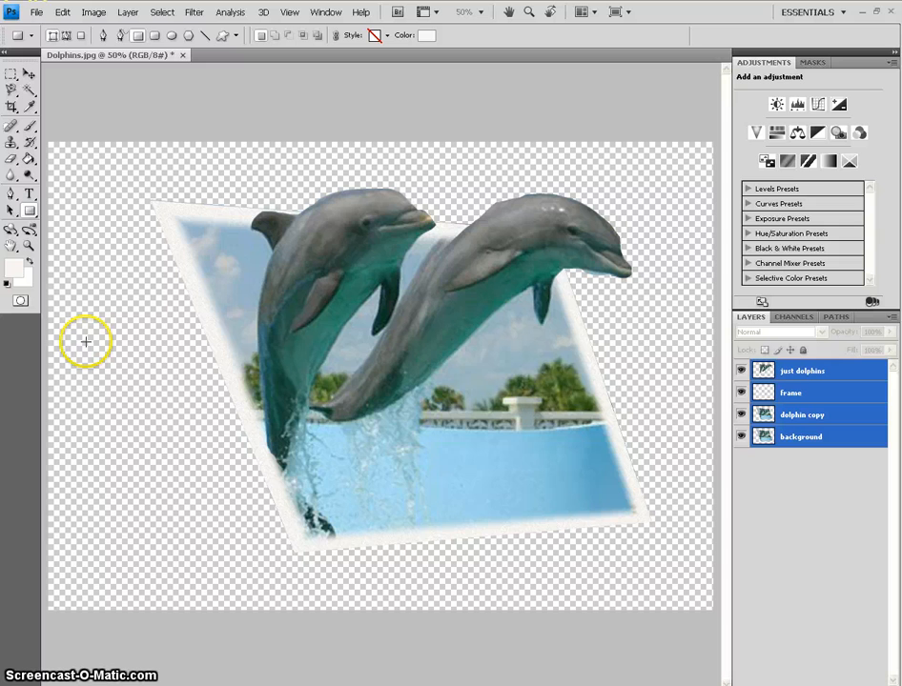
drag(86, 341, 397, 554)
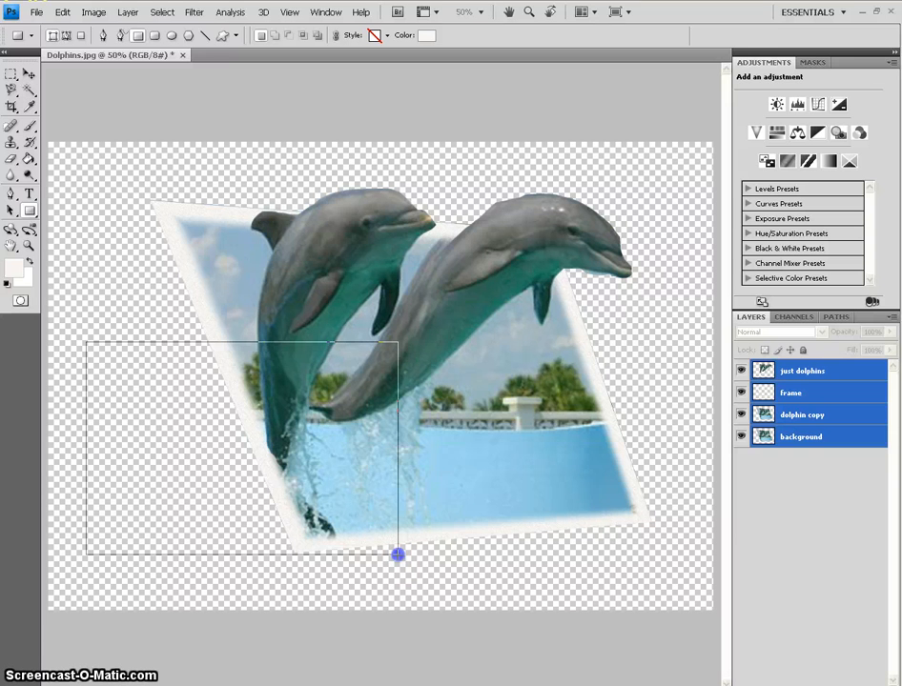
drag(397, 554, 398, 554)
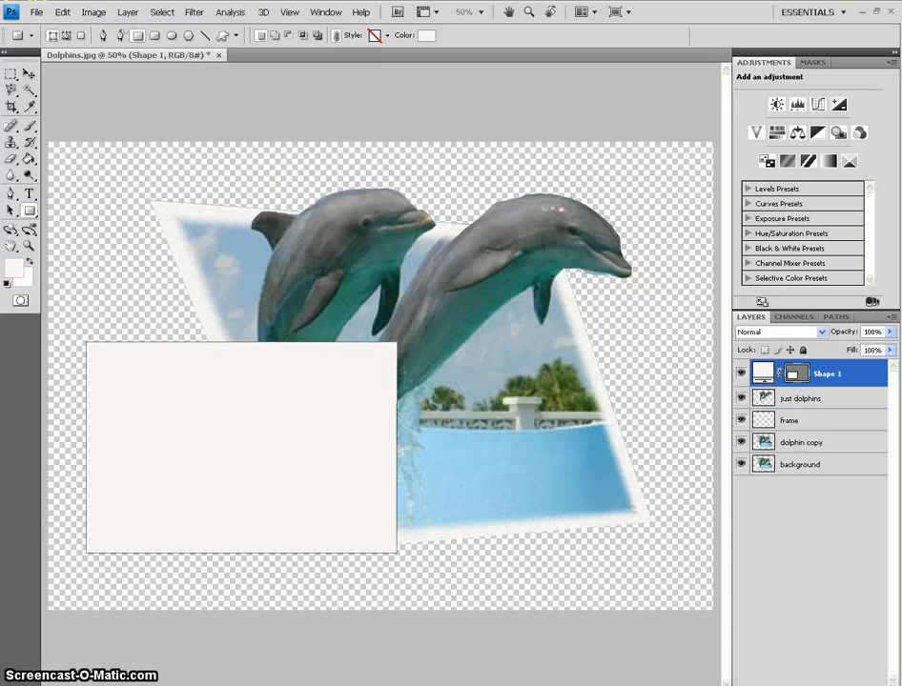
Step: Rotate the rectangle 25.8° clockwise with a slight shift up and right, and place its layer between dolphin copy and background
key(ctrl+t)
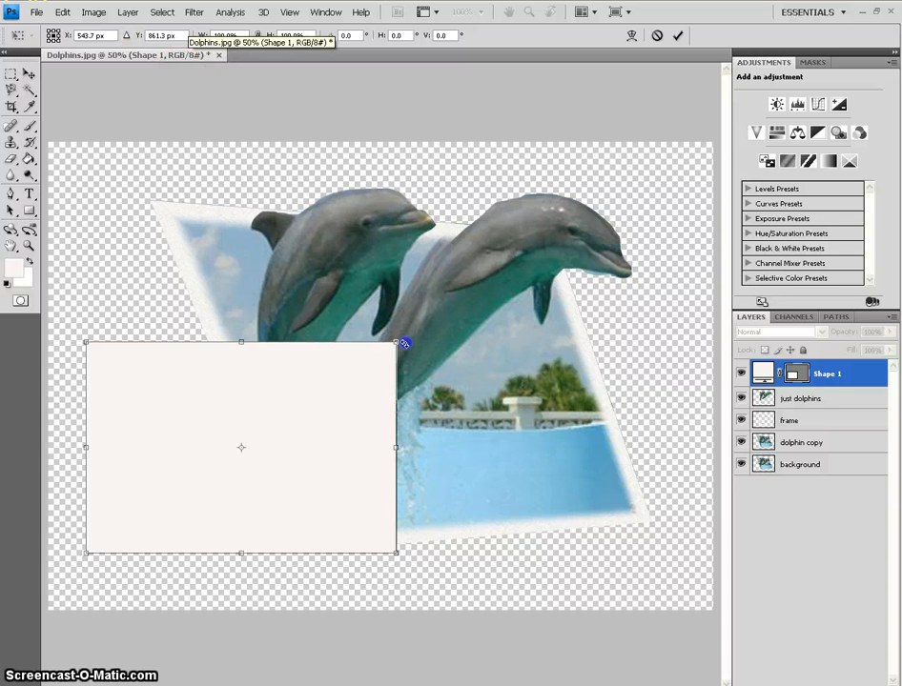
drag(404, 344, 386, 432)
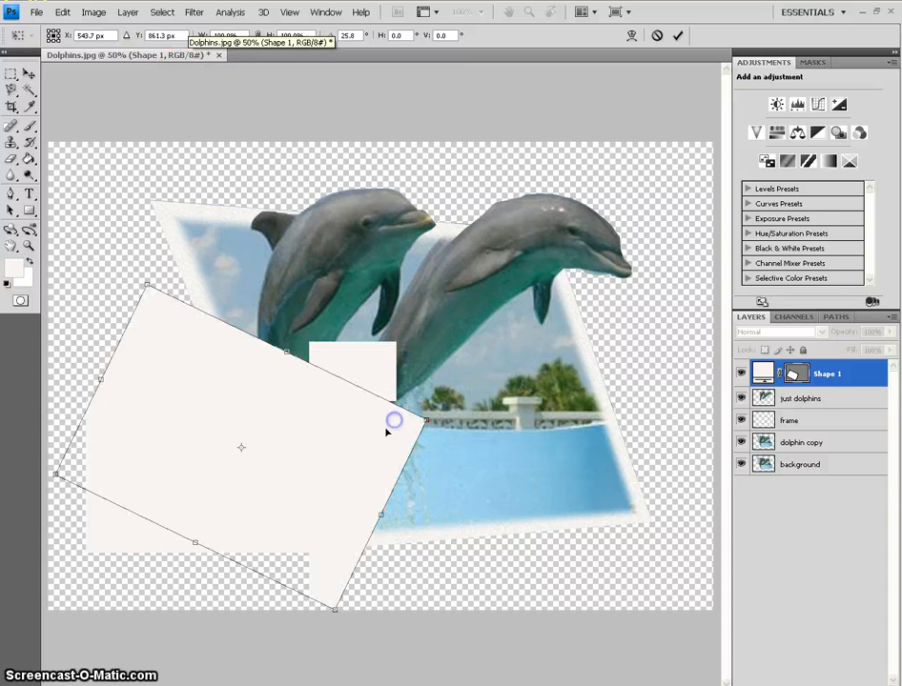
drag(161, 417, 177, 384)
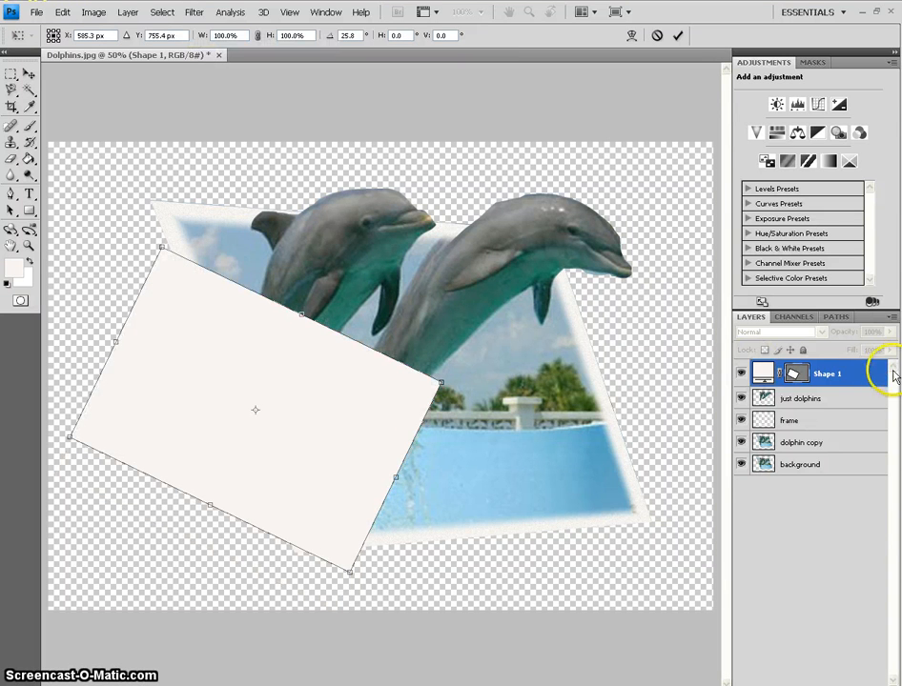
click(827, 375)
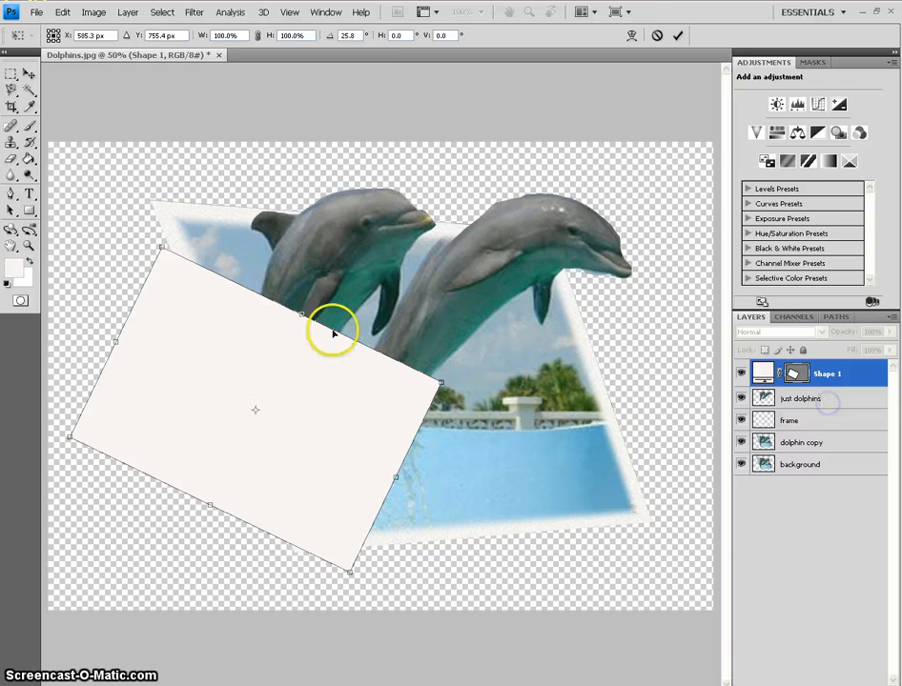
click(678, 38)
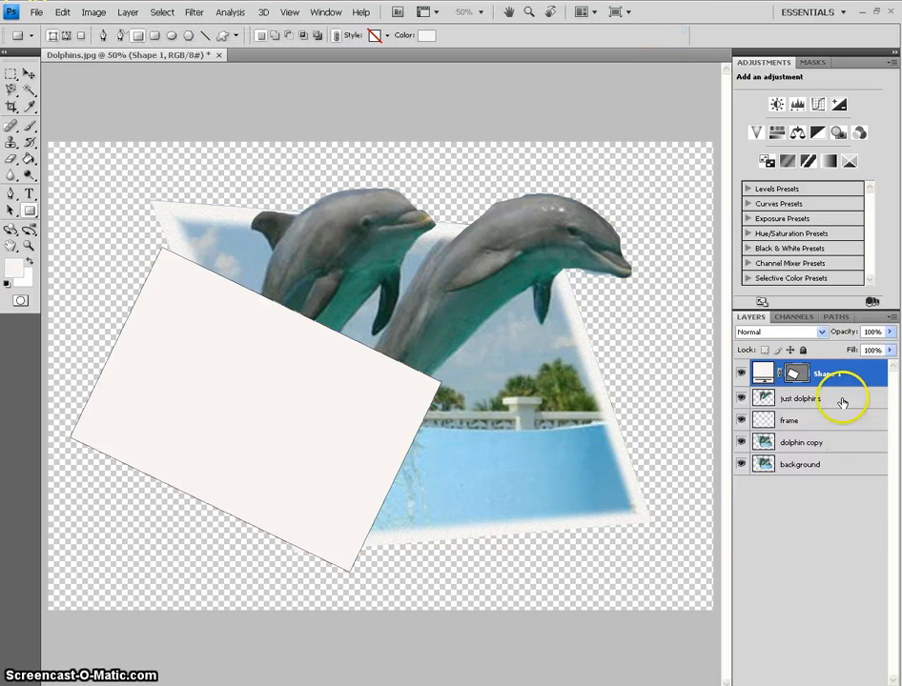
drag(835, 370, 826, 453)
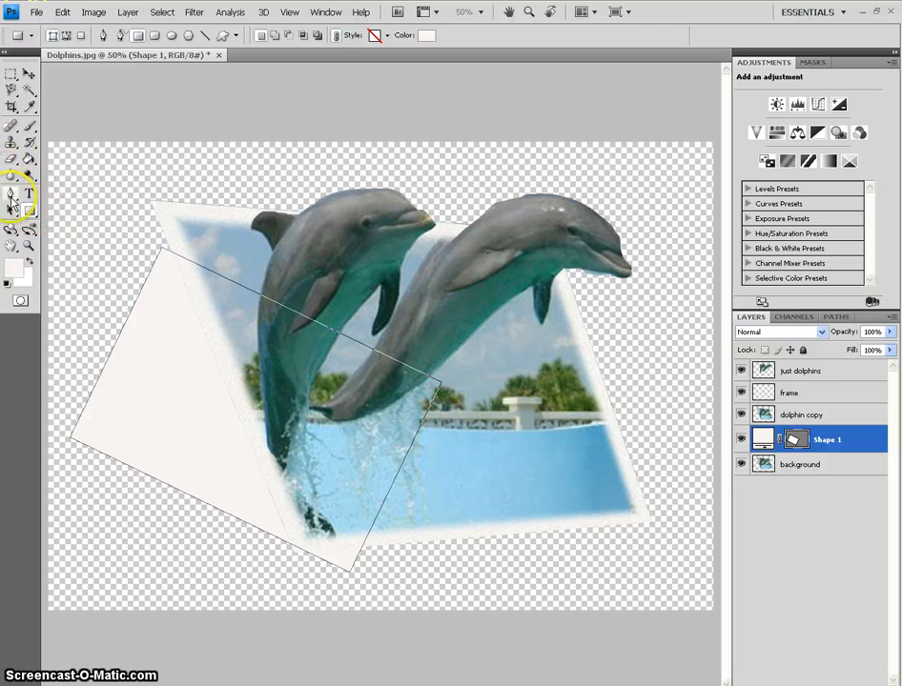
Step: Rasterize the Shape 1 layer and erase its corner sticking out below the frame's bottom edge
click(12, 158)
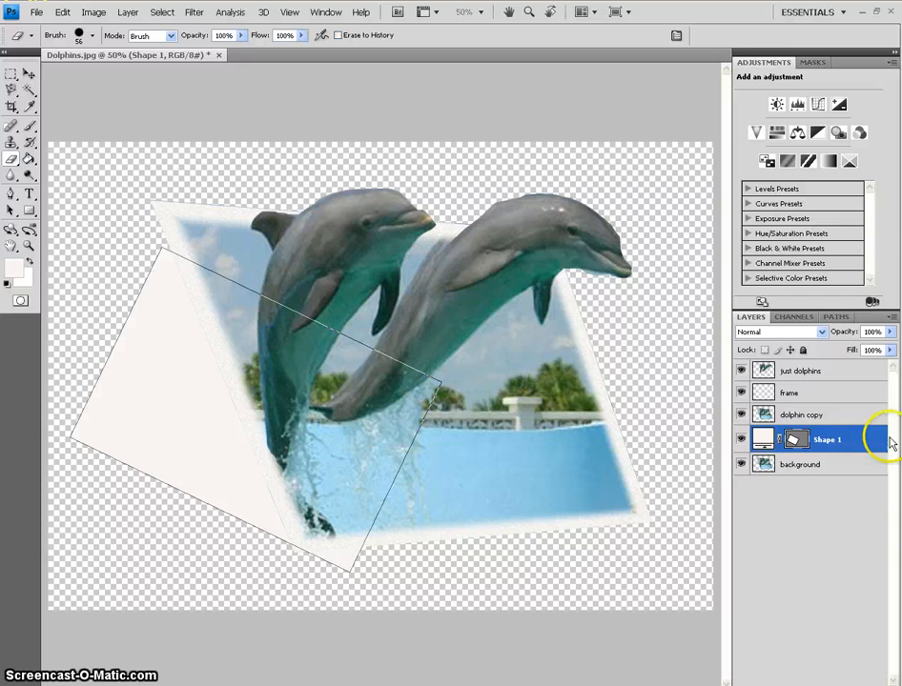
right_click(797, 446)
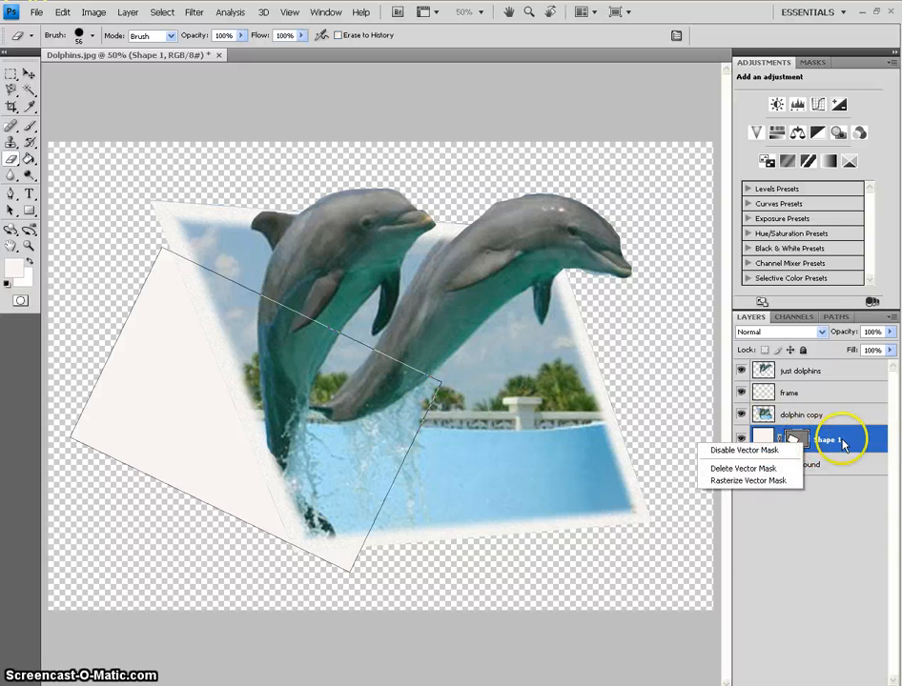
click(417, 602)
right_click(861, 435)
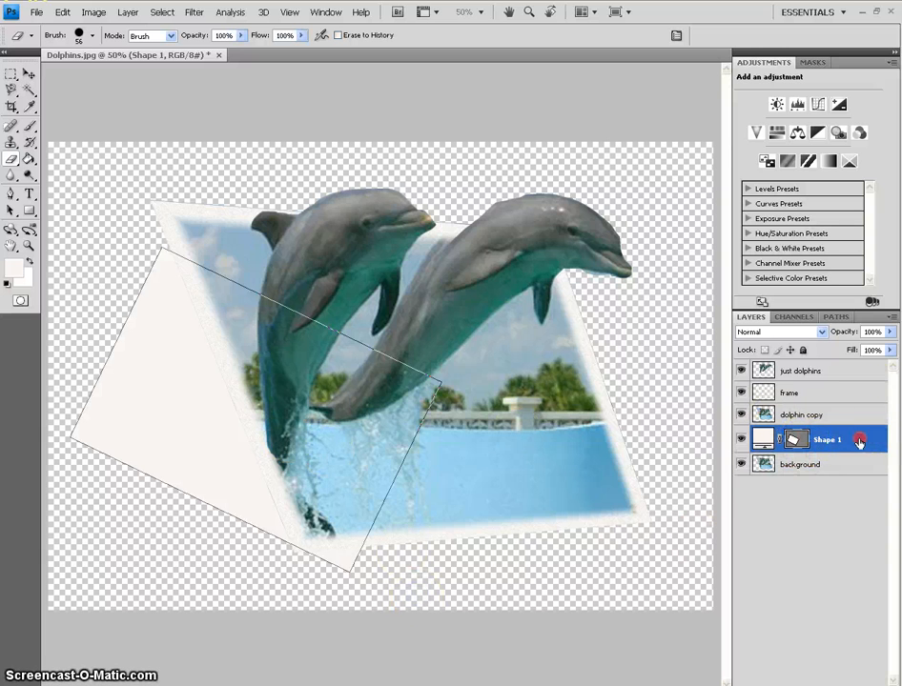
click(808, 538)
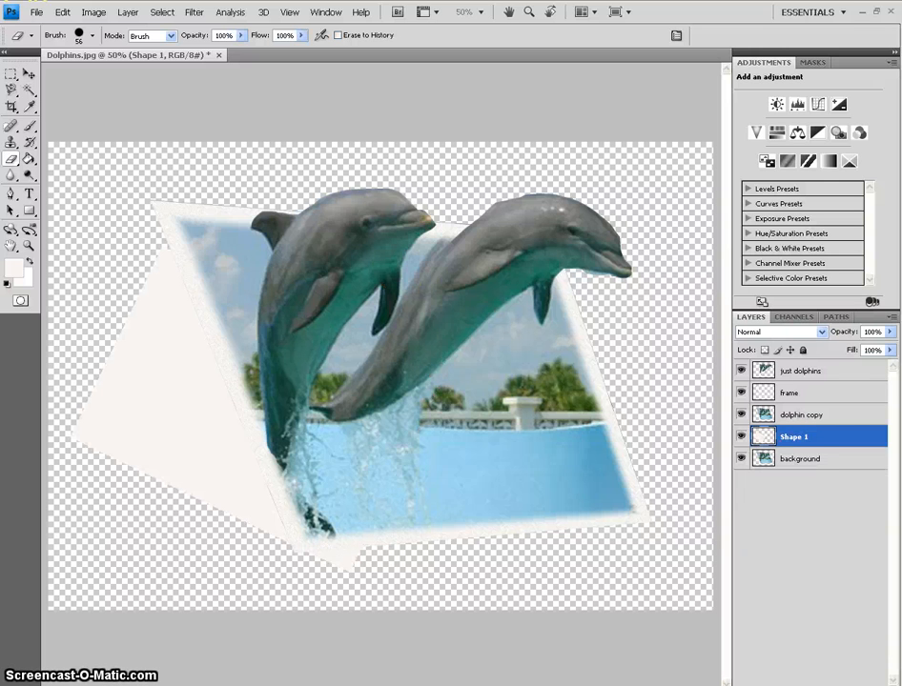
click(337, 577)
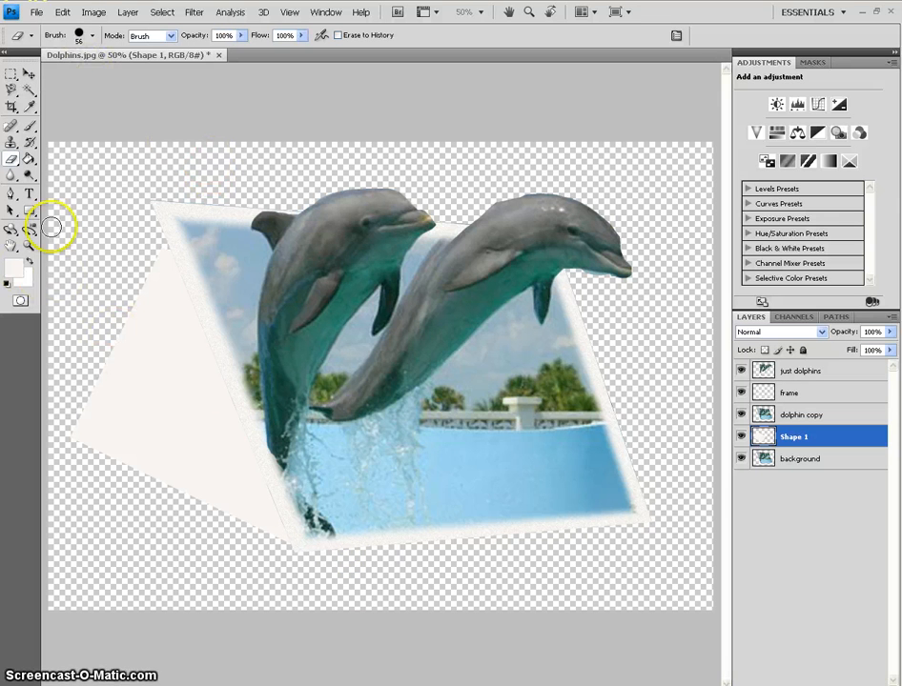
Step: Darken parts of the stand on the Shape 1 layer with the Burn tool, using the Midtones range at 50% exposure
click(29, 179)
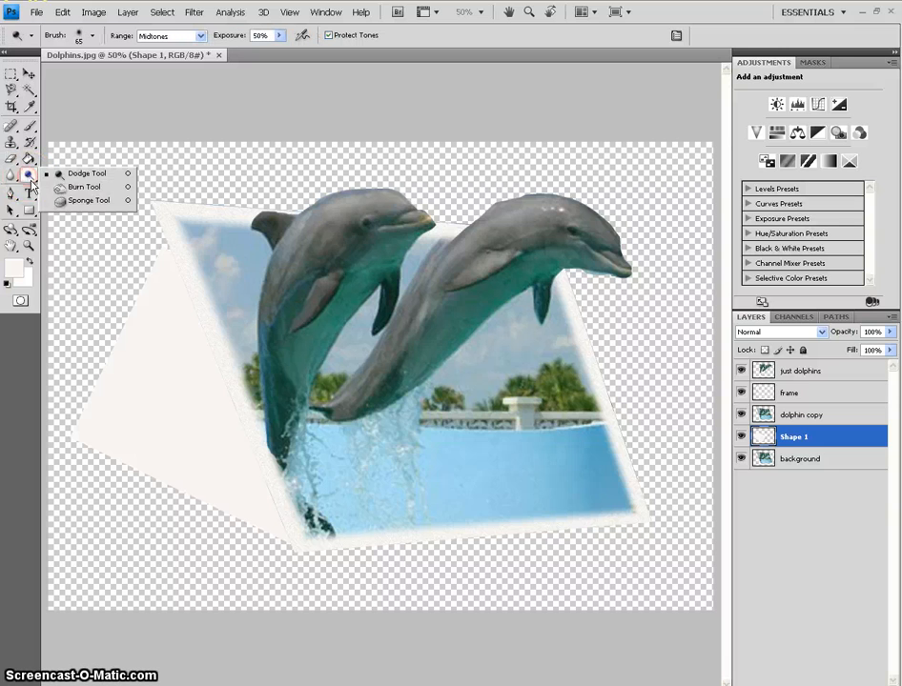
click(59, 187)
mouse_move(172, 258)
mouse_down()
mouse_move(154, 310)
mouse_move(154, 293)
mouse_move(161, 353)
mouse_up()
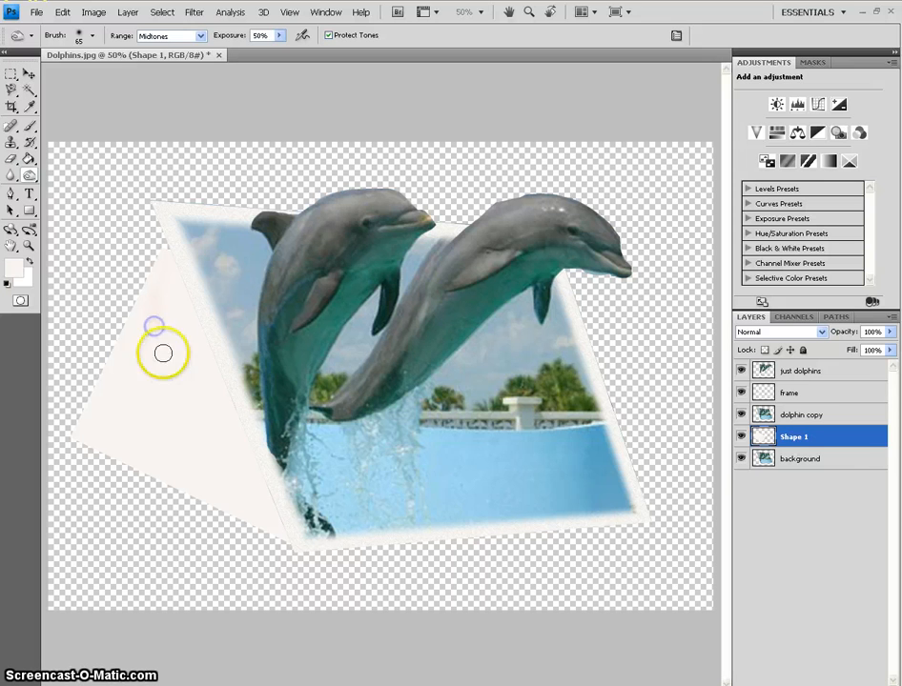
drag(152, 395, 152, 397)
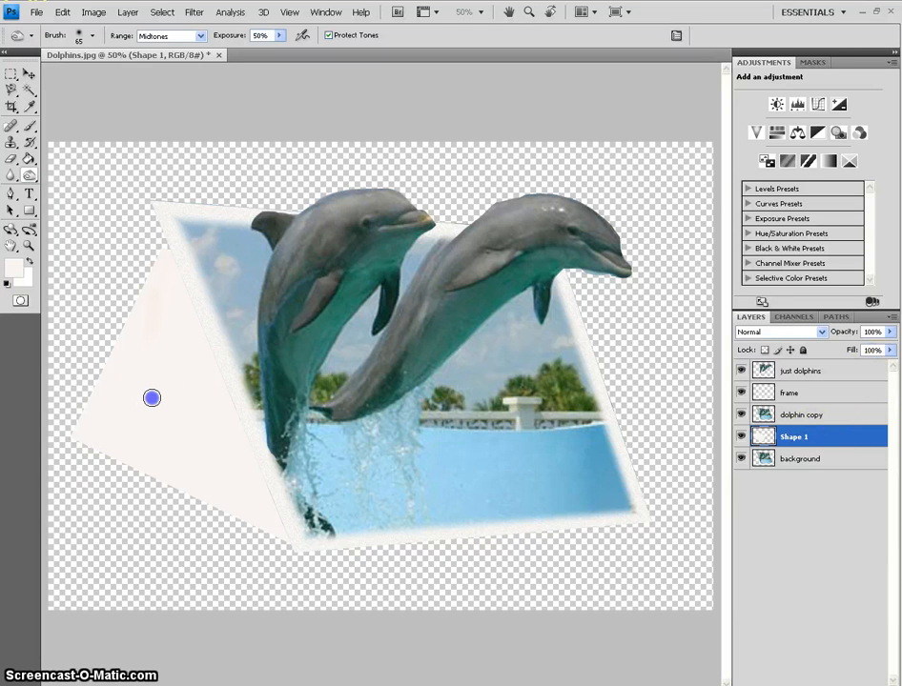
drag(298, 420, 298, 419)
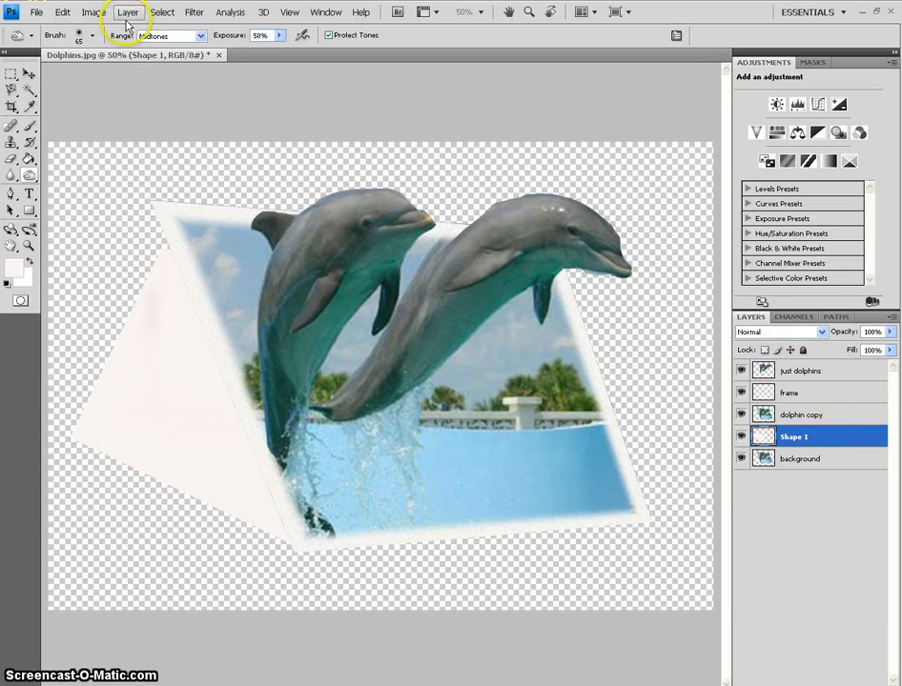
Step: Set the foreground color to black and burn the upper middle of the stand again in the Midtones range
click(9, 273)
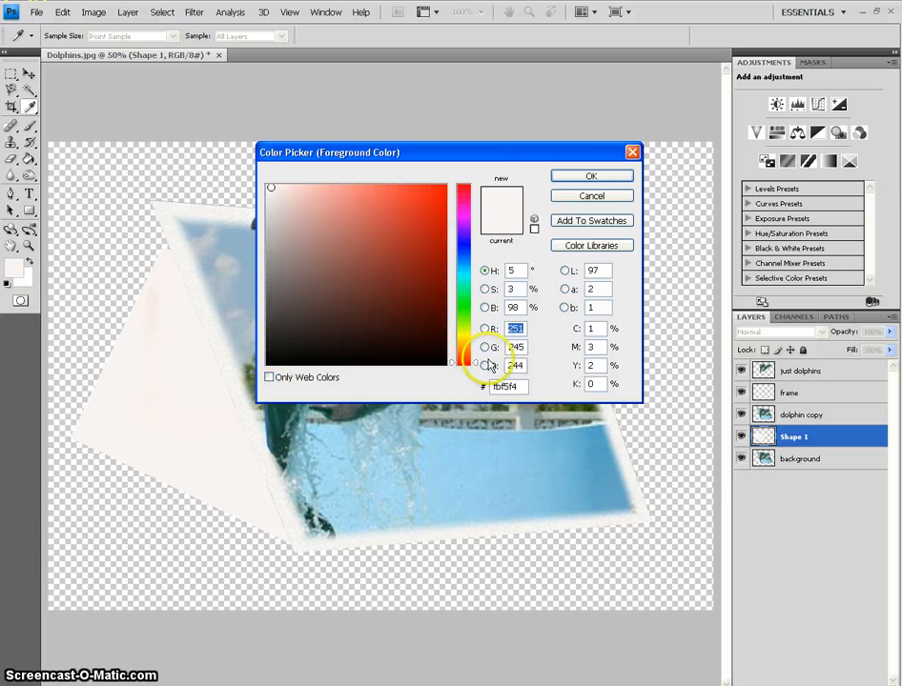
click(443, 362)
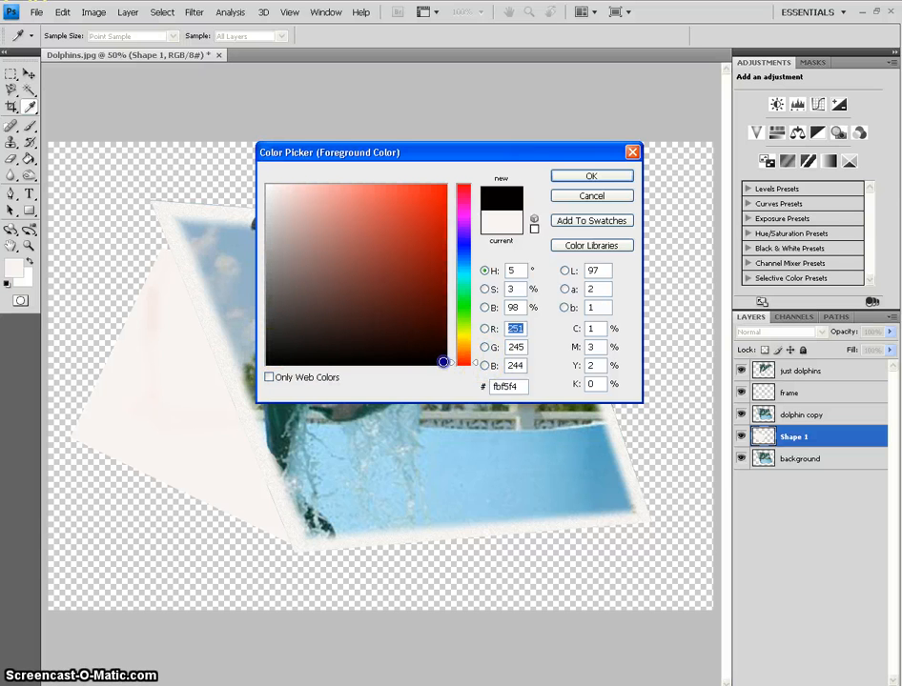
click(577, 180)
drag(147, 343, 148, 343)
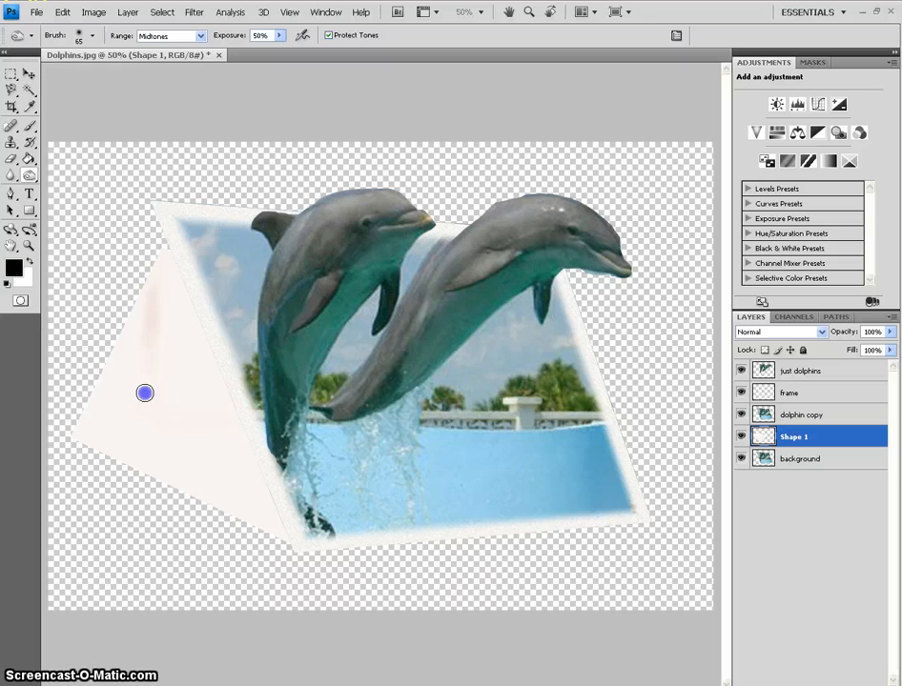
Step: Try burning the stand with the Burn tool's range set to Shadows
click(198, 35)
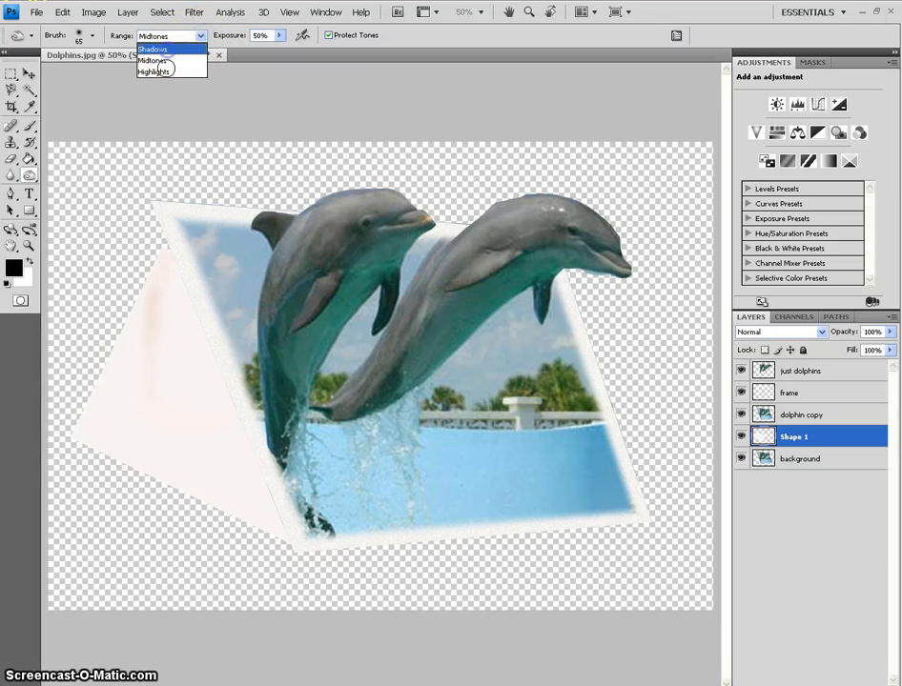
click(158, 48)
drag(168, 329, 168, 329)
drag(117, 425, 117, 426)
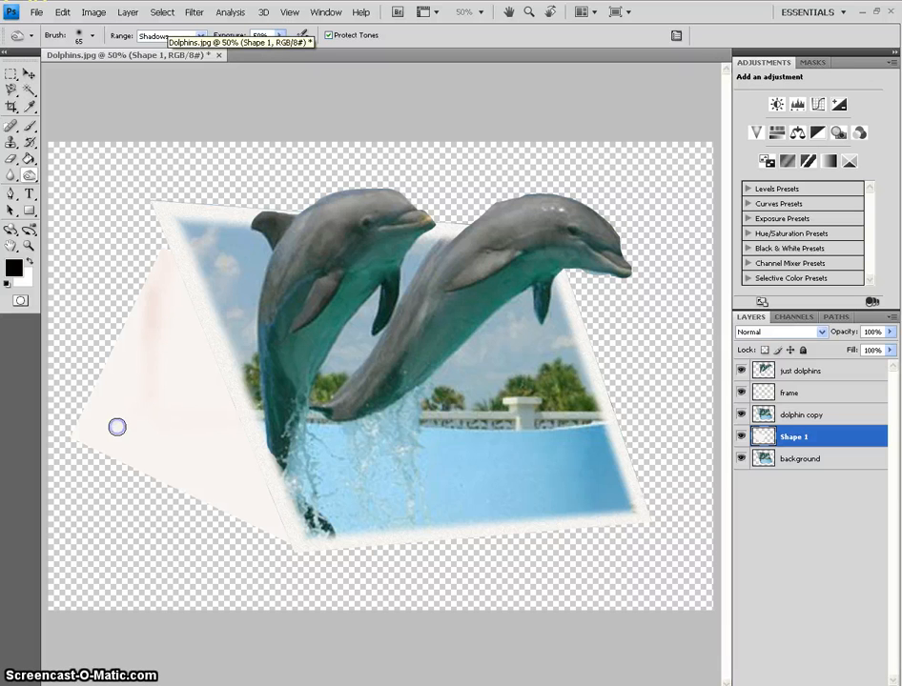
Step: Set the burn range to Highlights and shade the entire visible stand to the left of the picture frame an even light gray
click(199, 35)
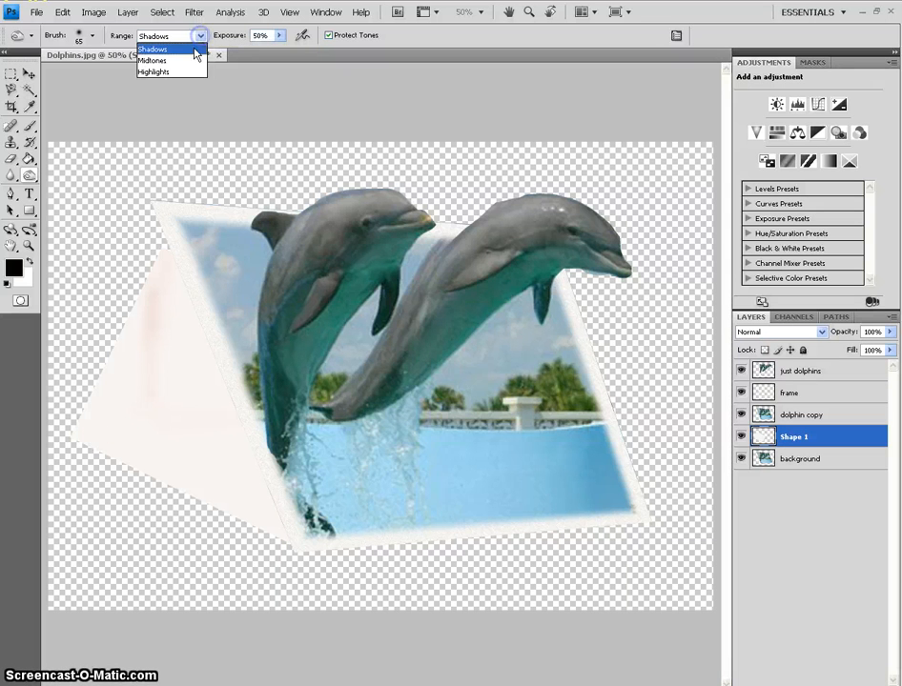
click(176, 72)
mouse_move(168, 304)
mouse_down()
mouse_move(153, 402)
mouse_move(100, 414)
mouse_move(85, 429)
mouse_move(168, 305)
mouse_up()
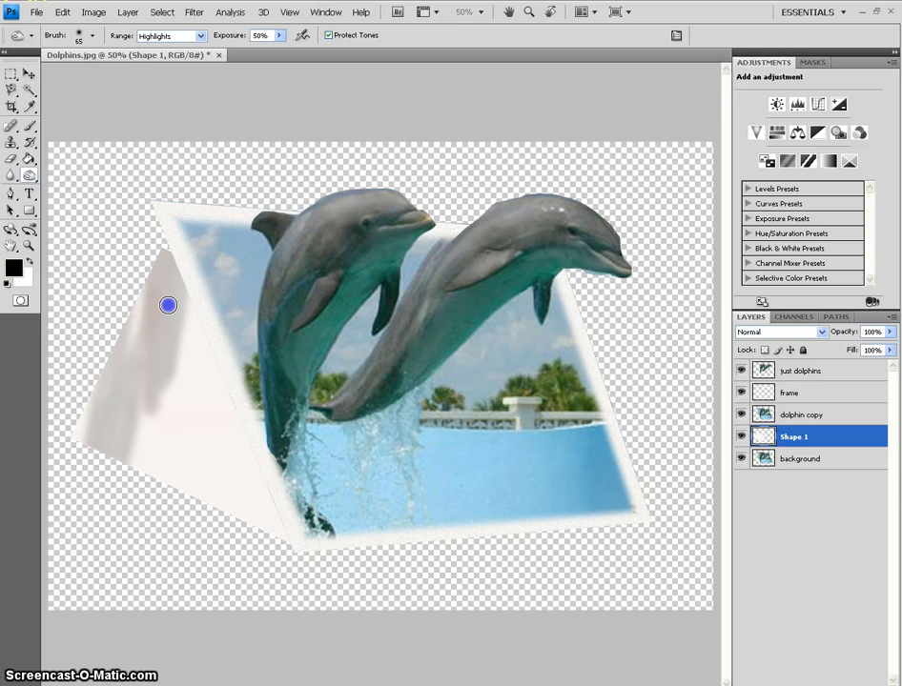
mouse_move(324, 505)
mouse_down()
mouse_move(131, 492)
mouse_move(167, 476)
mouse_move(341, 472)
mouse_move(163, 465)
mouse_up()
mouse_move(295, 478)
mouse_down()
mouse_move(199, 467)
mouse_move(209, 422)
mouse_move(79, 436)
mouse_move(247, 432)
mouse_move(140, 449)
mouse_move(222, 420)
mouse_move(186, 234)
mouse_move(185, 435)
mouse_move(180, 285)
mouse_move(237, 462)
mouse_move(197, 358)
mouse_up()
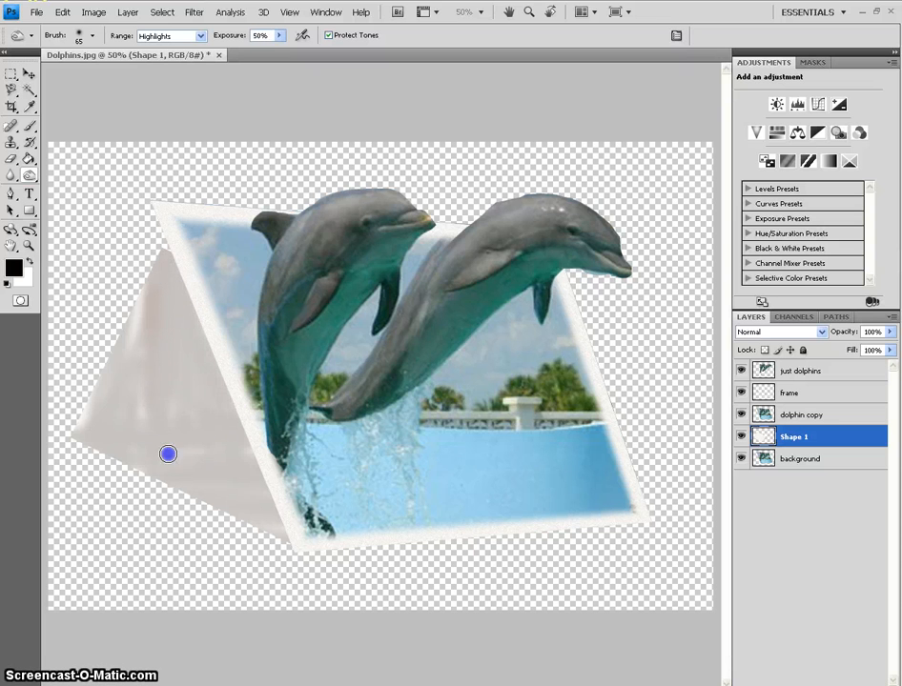
drag(168, 454, 129, 503)
mouse_move(84, 436)
mouse_down()
mouse_move(48, 411)
mouse_move(239, 413)
mouse_up()
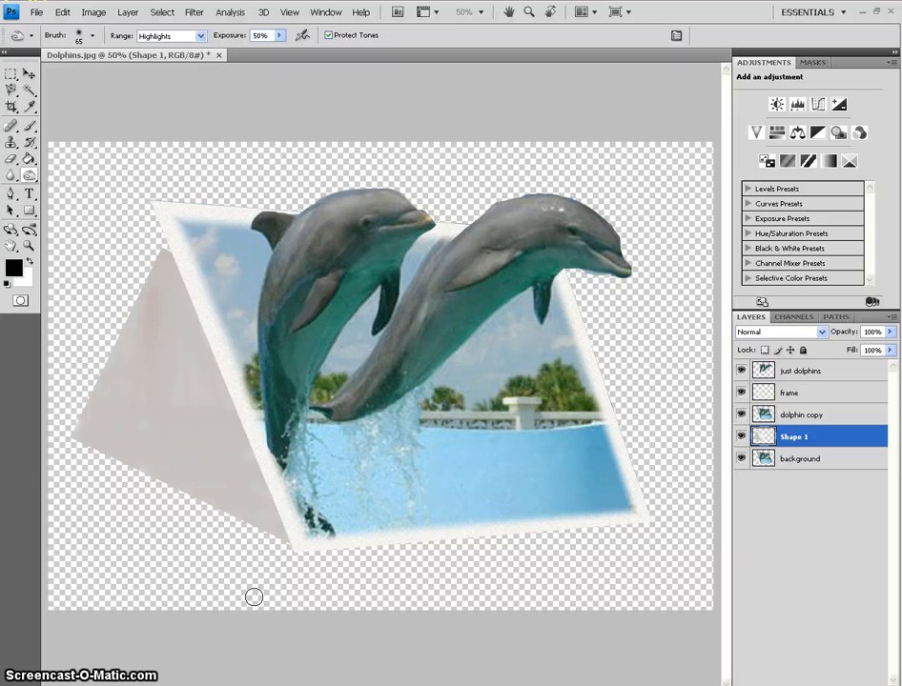
Step: Transform the stand with a 4.6° horizontal skew, 75.2% height and 13.3° rotation so it meets the frame's lower-left corner
key(ctrl+t)
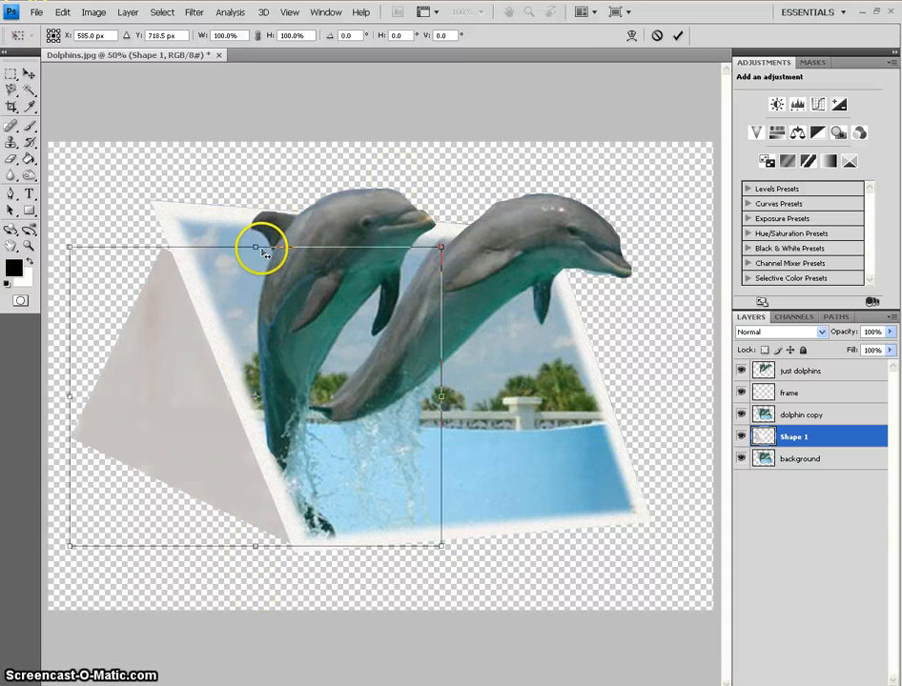
click(257, 249)
drag(257, 249, 268, 250)
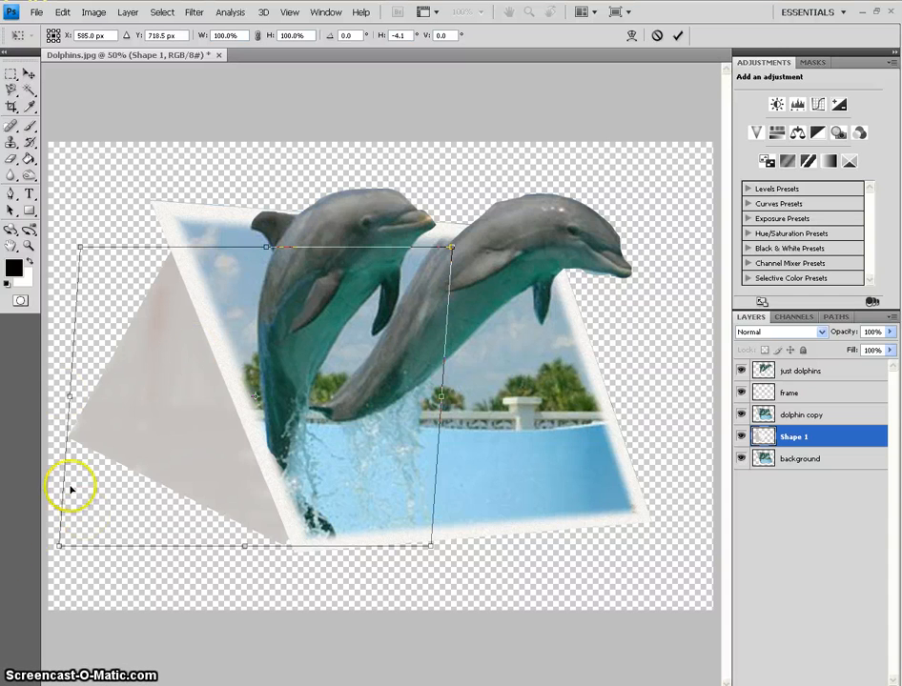
drag(244, 545, 249, 550)
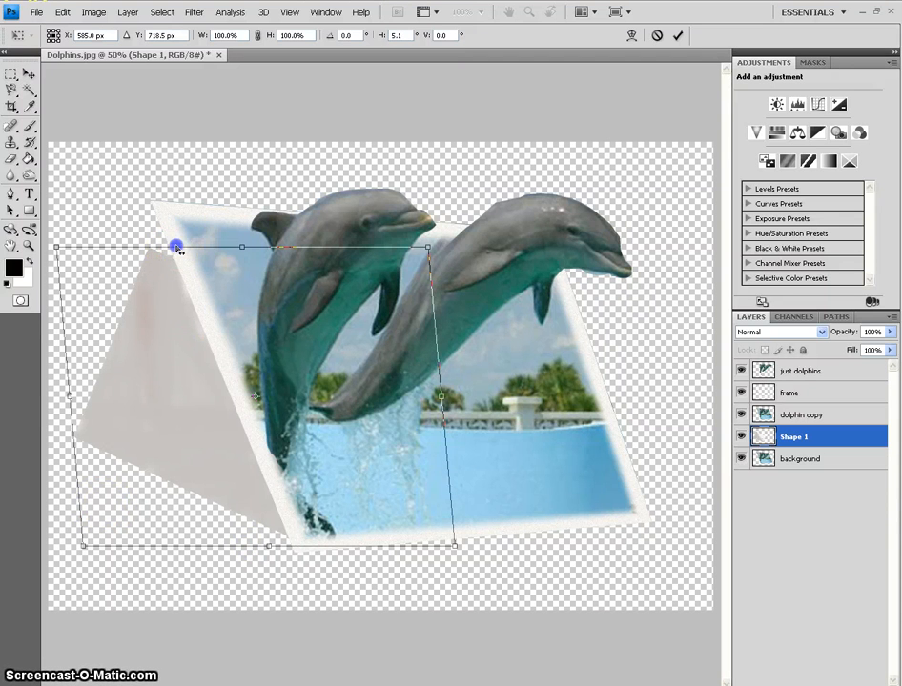
drag(244, 250, 263, 336)
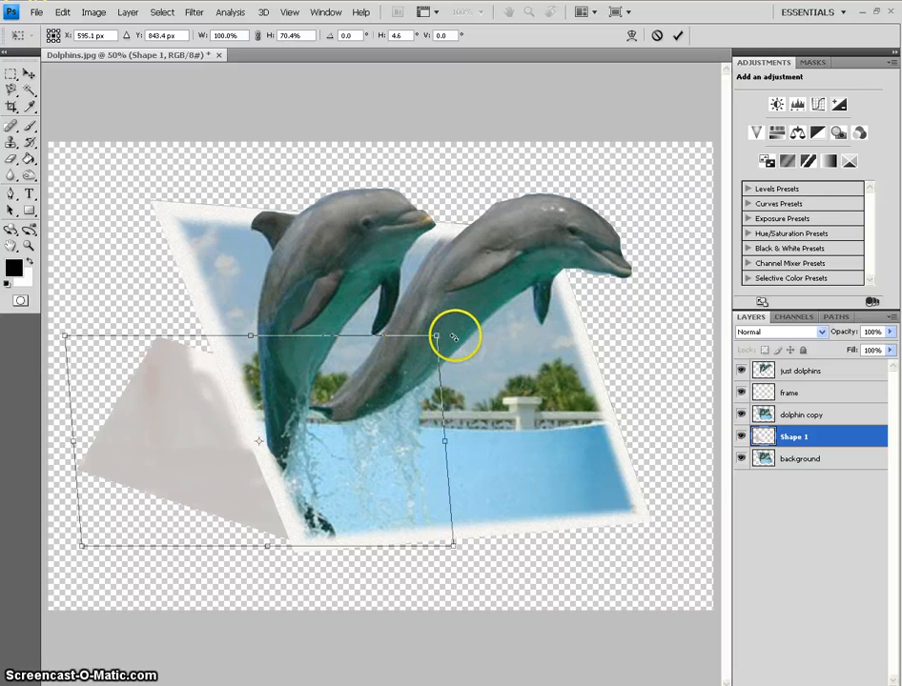
drag(454, 336, 461, 385)
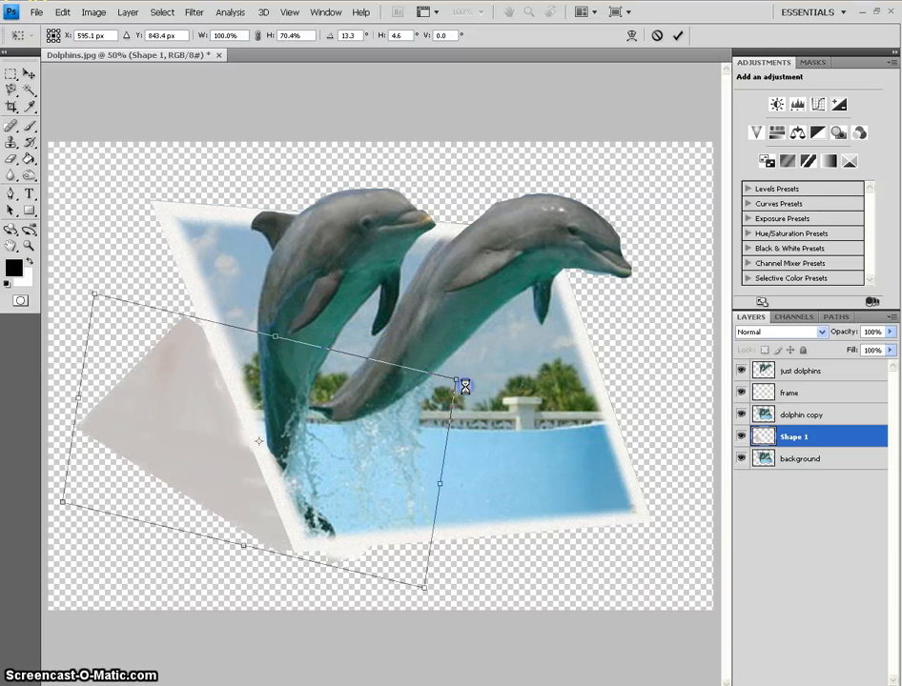
drag(273, 338, 282, 331)
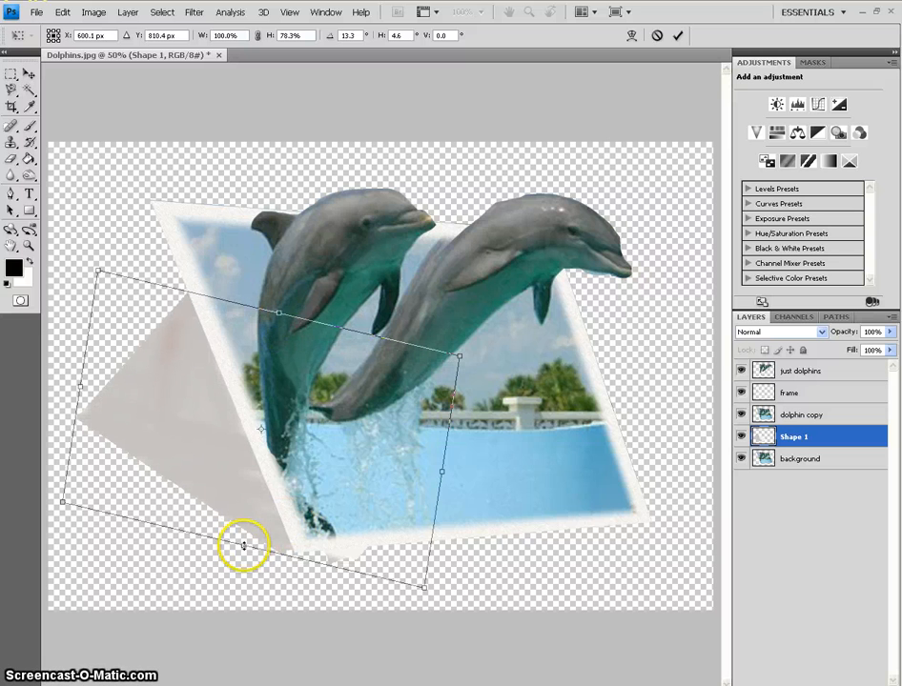
drag(243, 543, 267, 542)
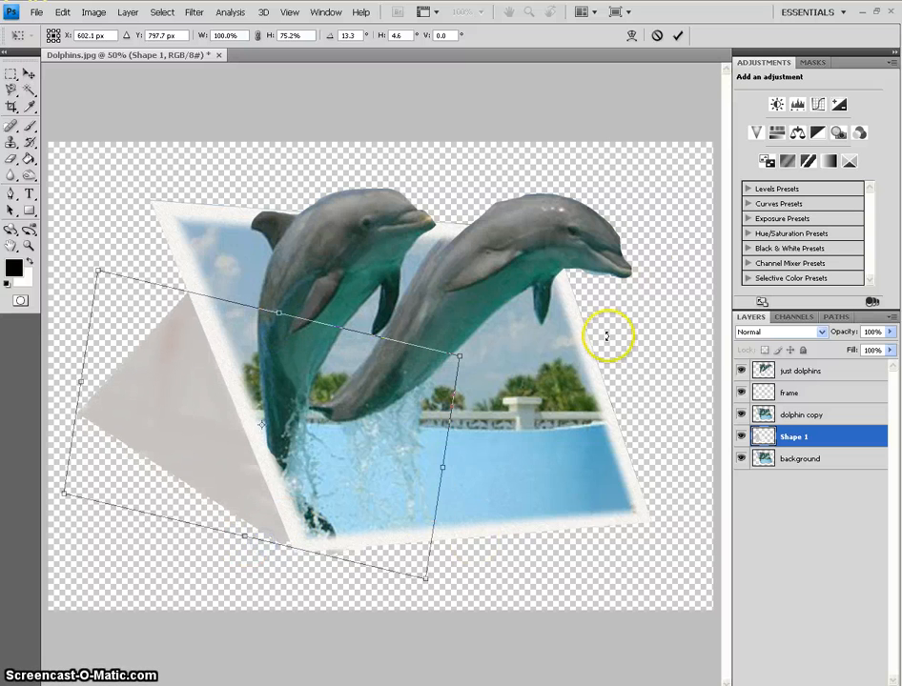
click(676, 35)
Step: Erase the stand's tip sticking out beside the frame's lower-left corner and darken its lower edge with the Burn tool
key(o)
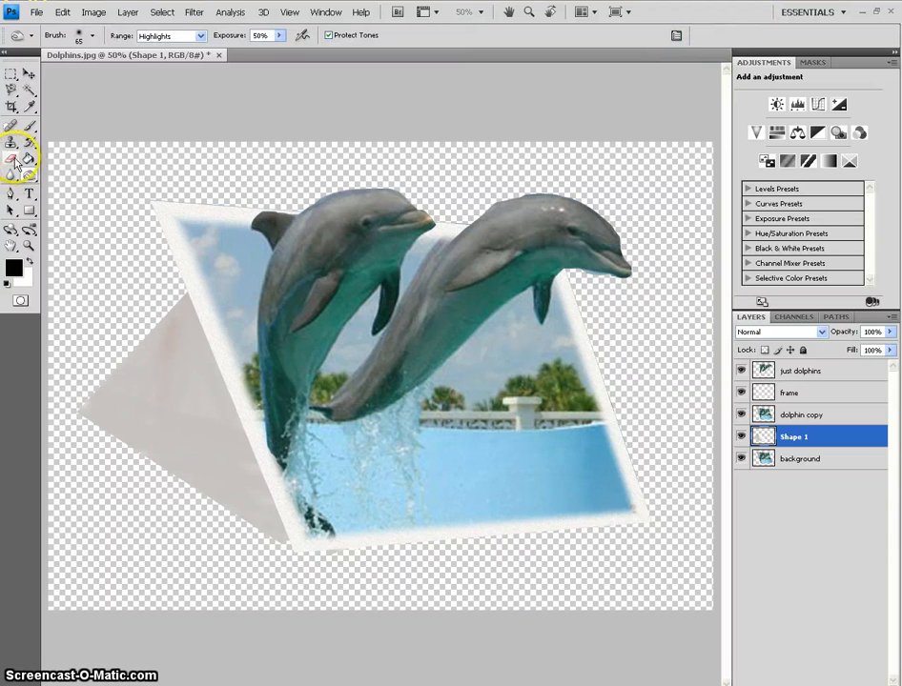
click(12, 158)
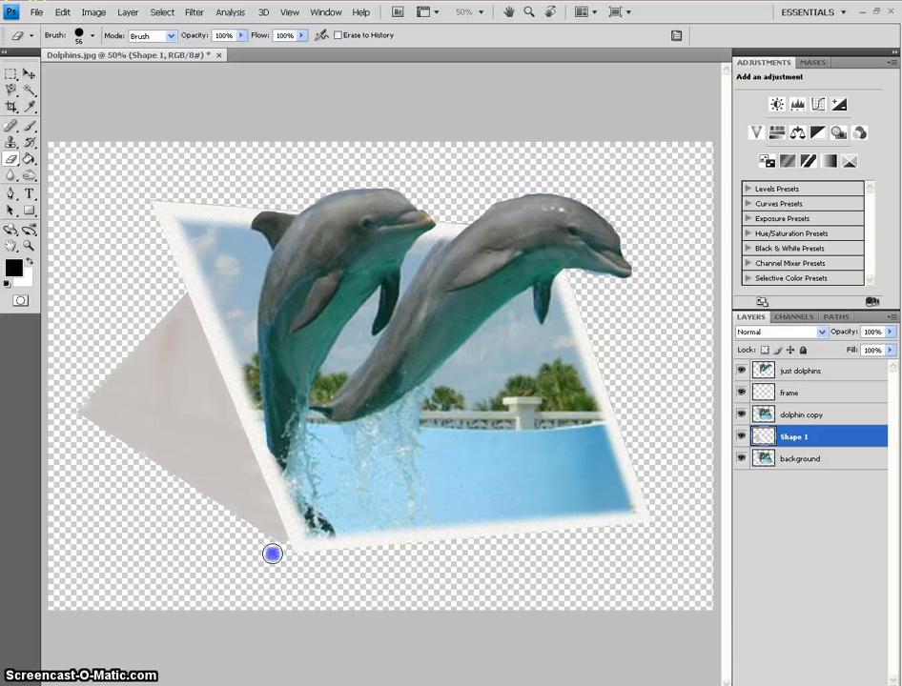
mouse_move(272, 553)
mouse_down()
mouse_move(157, 550)
mouse_move(211, 558)
mouse_up()
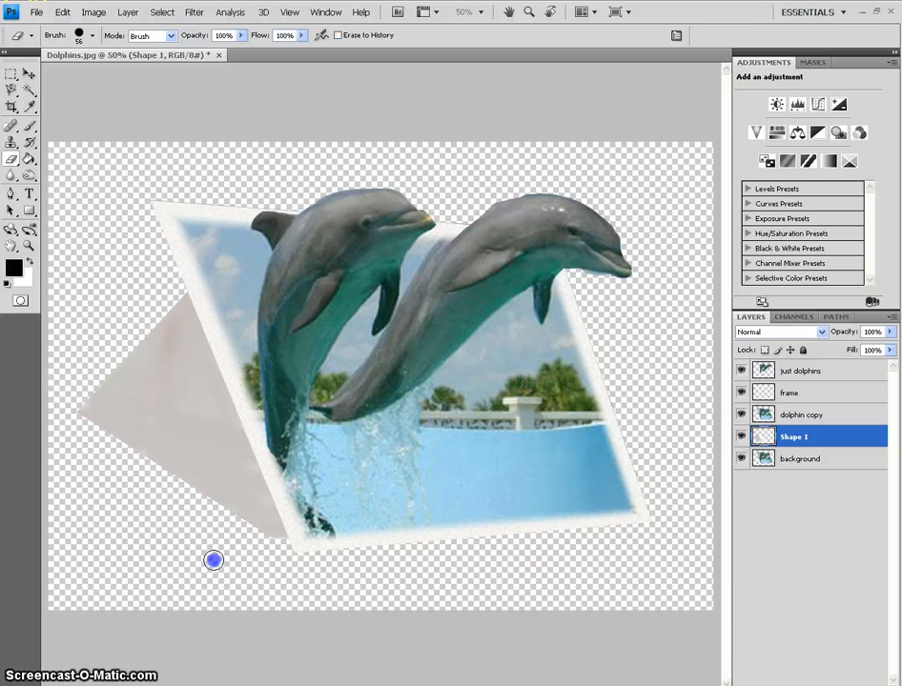
click(27, 177)
mouse_move(268, 534)
mouse_down()
mouse_move(288, 551)
mouse_move(232, 513)
mouse_up()
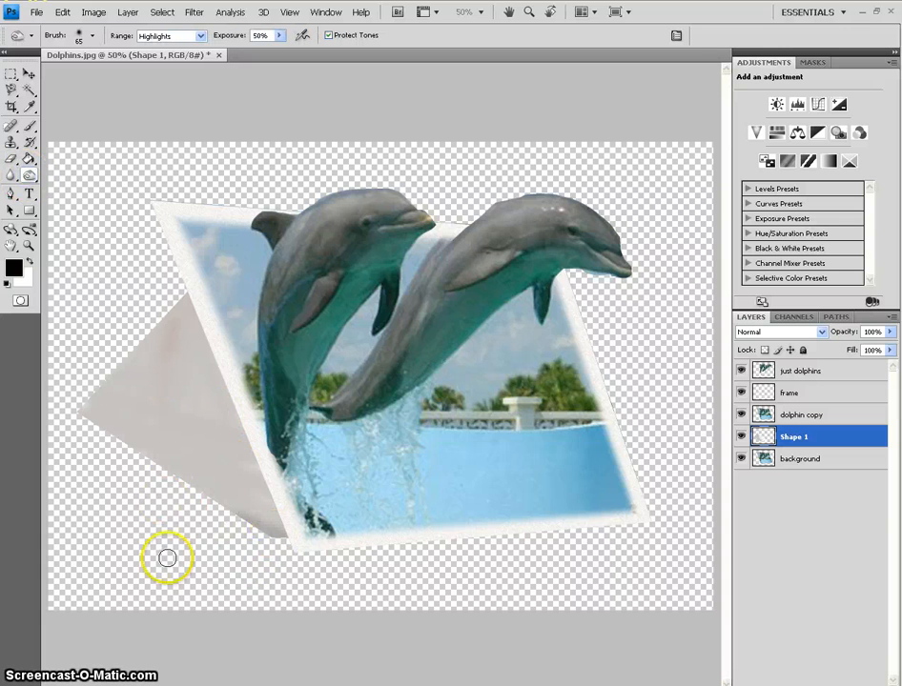
Step: Add 5% monochromatic noise with Gaussian distribution to the stand on the Shape 1 layer
click(202, 13)
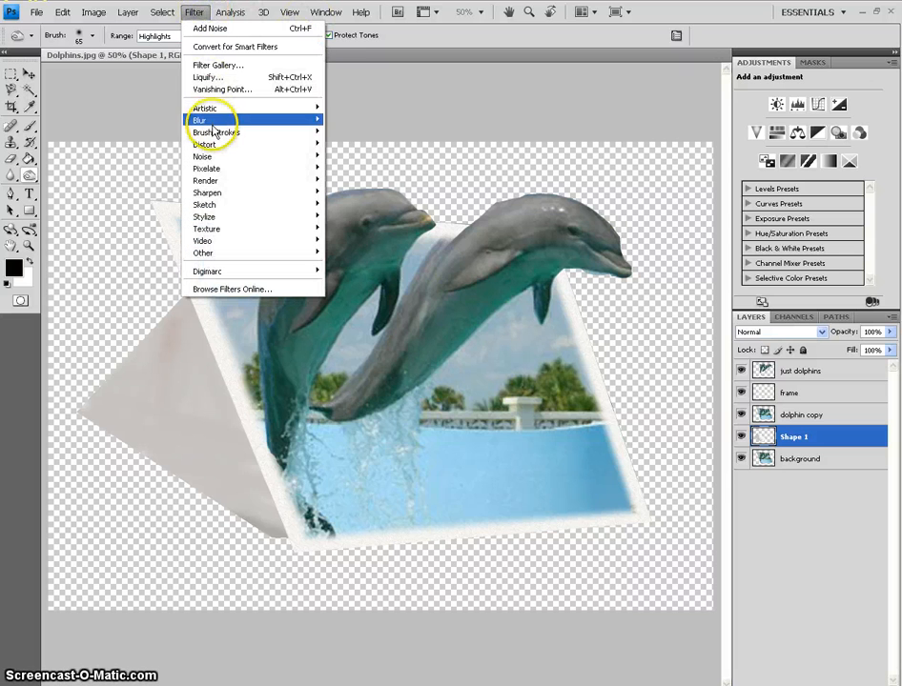
mouse_move(214, 124)
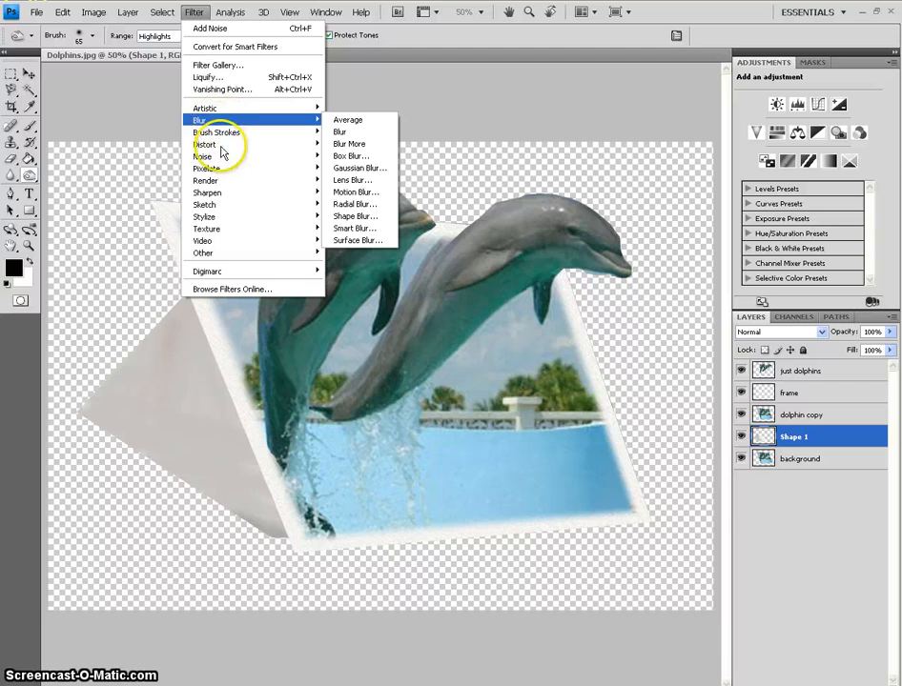
mouse_move(243, 156)
click(350, 157)
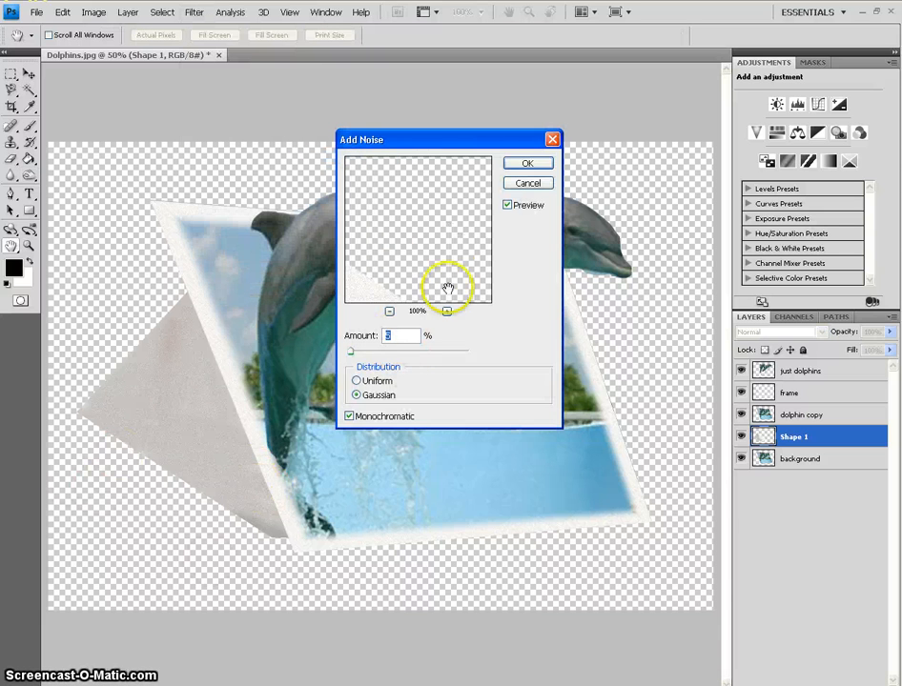
click(523, 162)
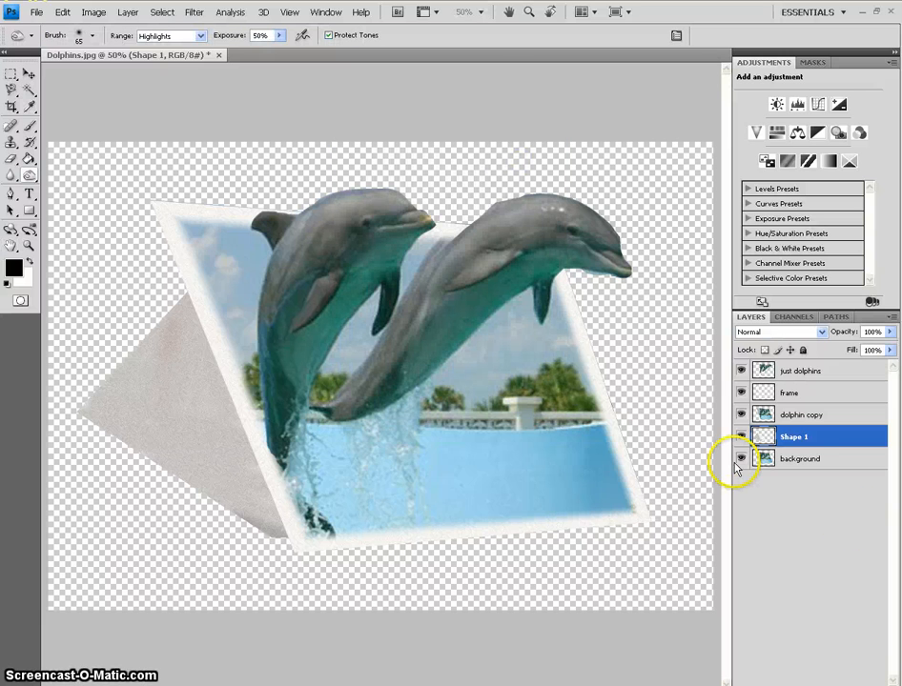